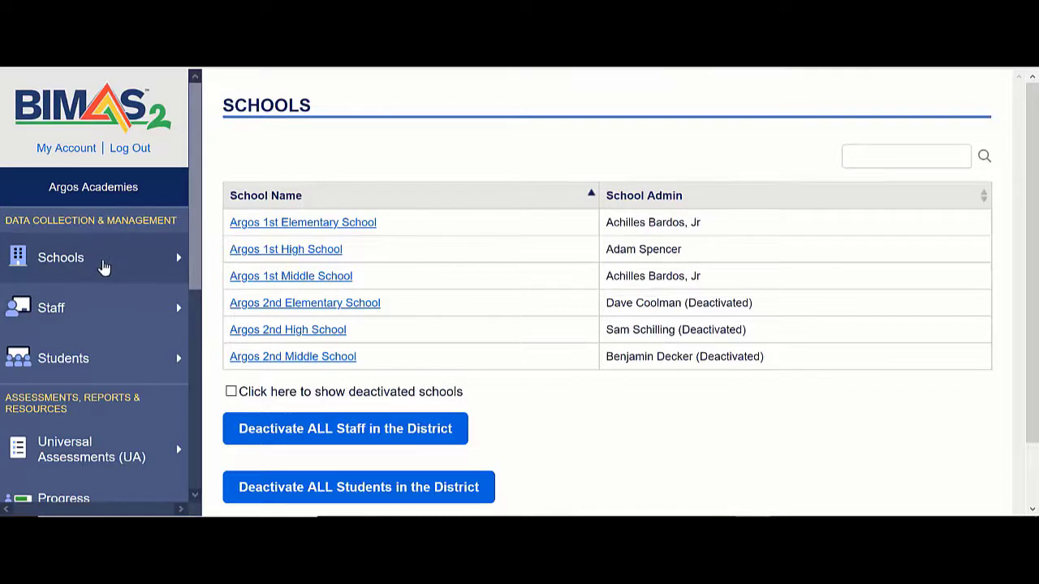
Open the full staff list, sort it by title and review the entries through the second page.
click(50, 314)
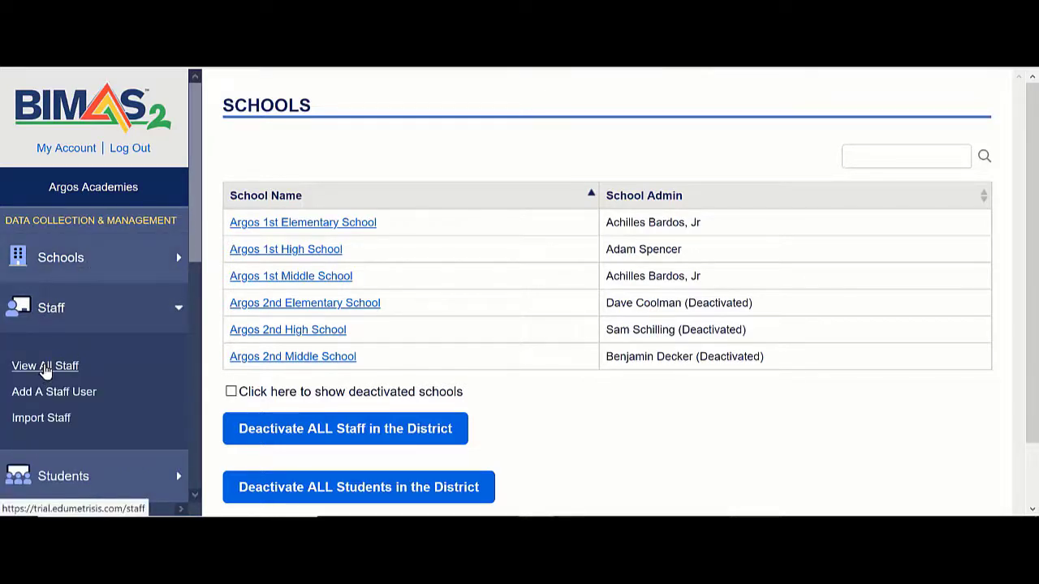
click(46, 367)
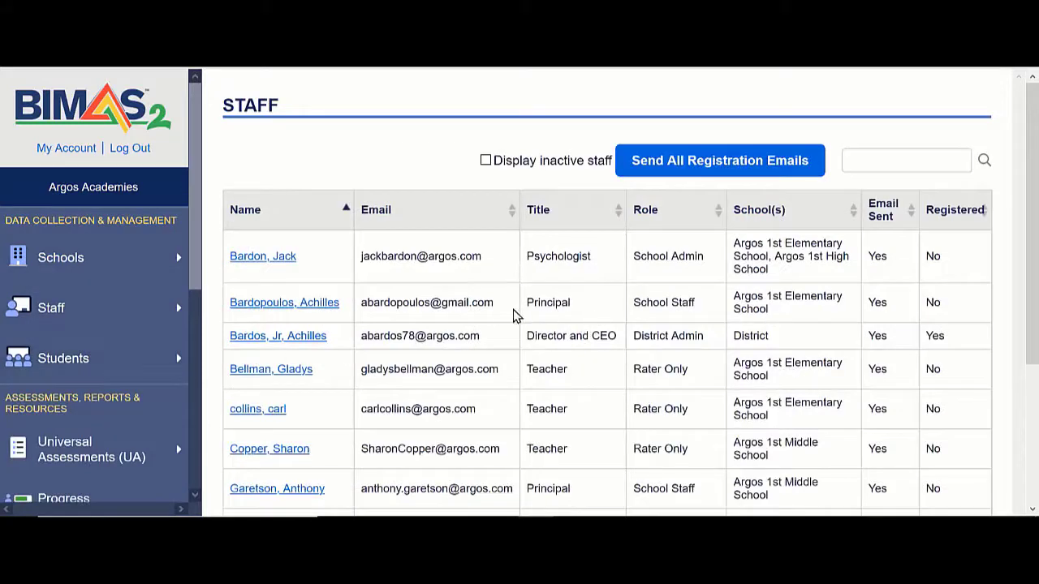
scroll(515, 313, down, 1)
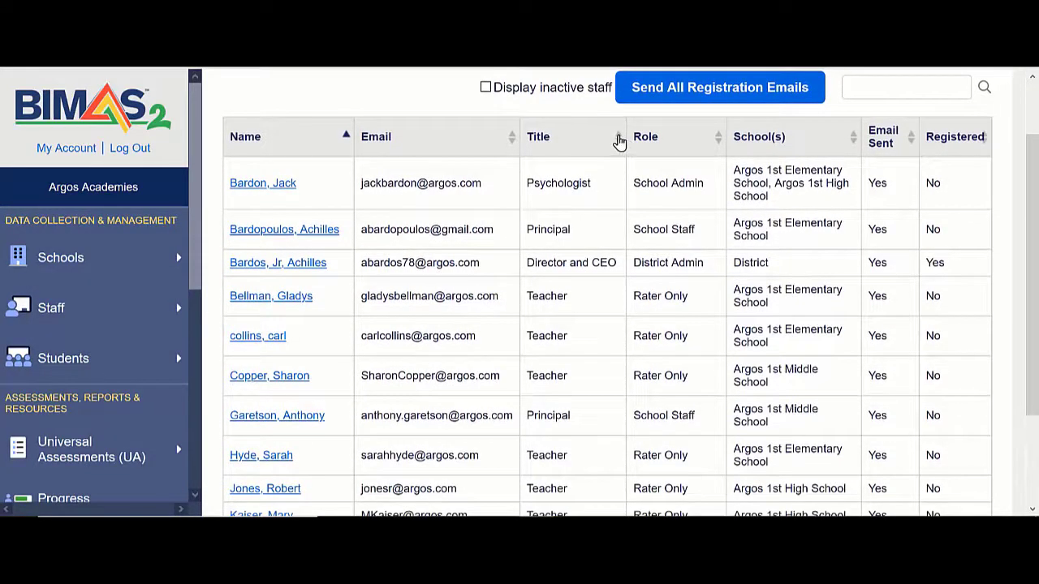
click(619, 141)
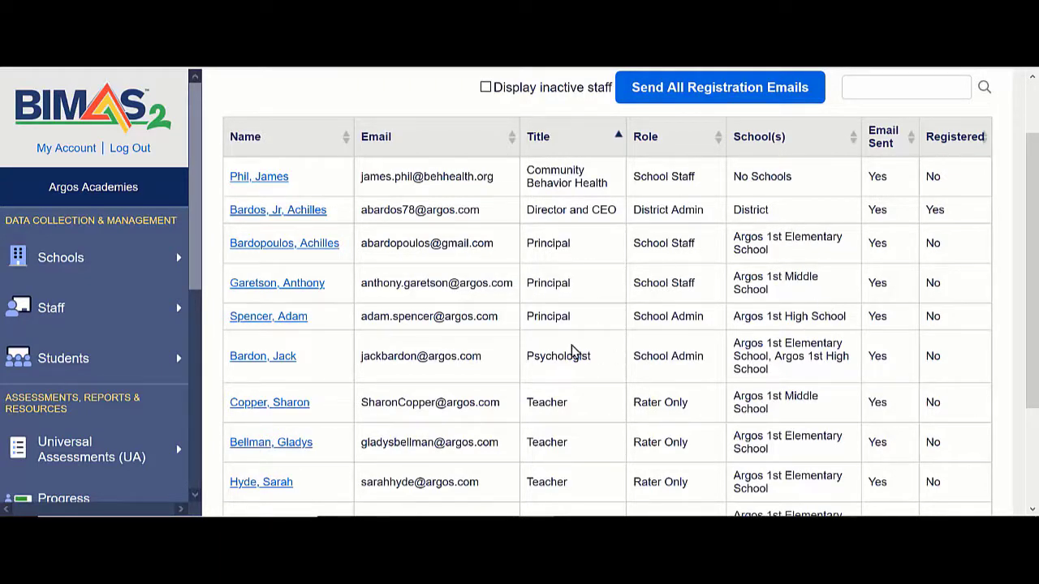
scroll(572, 349, down, 1)
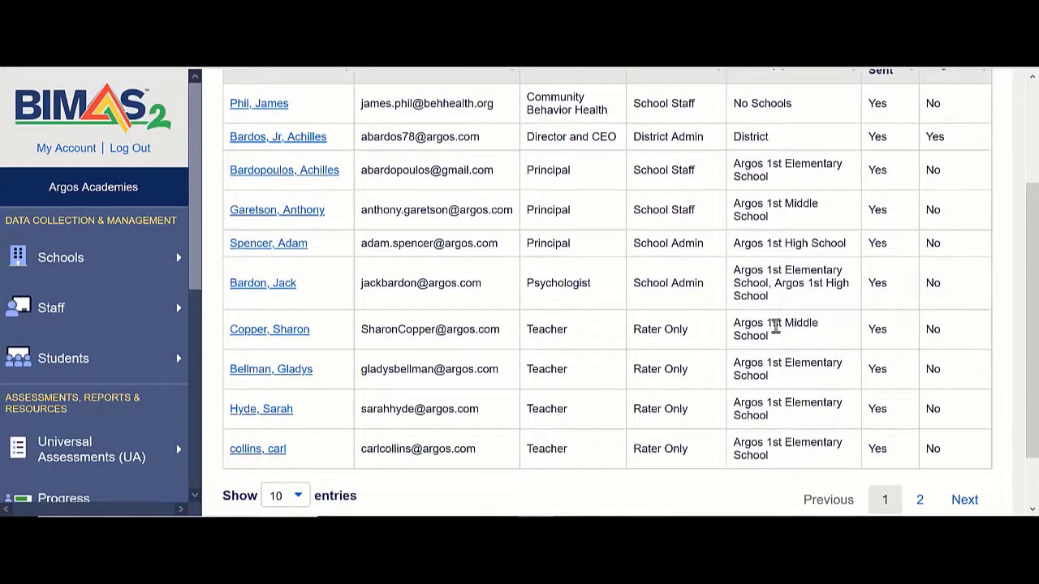
click(919, 500)
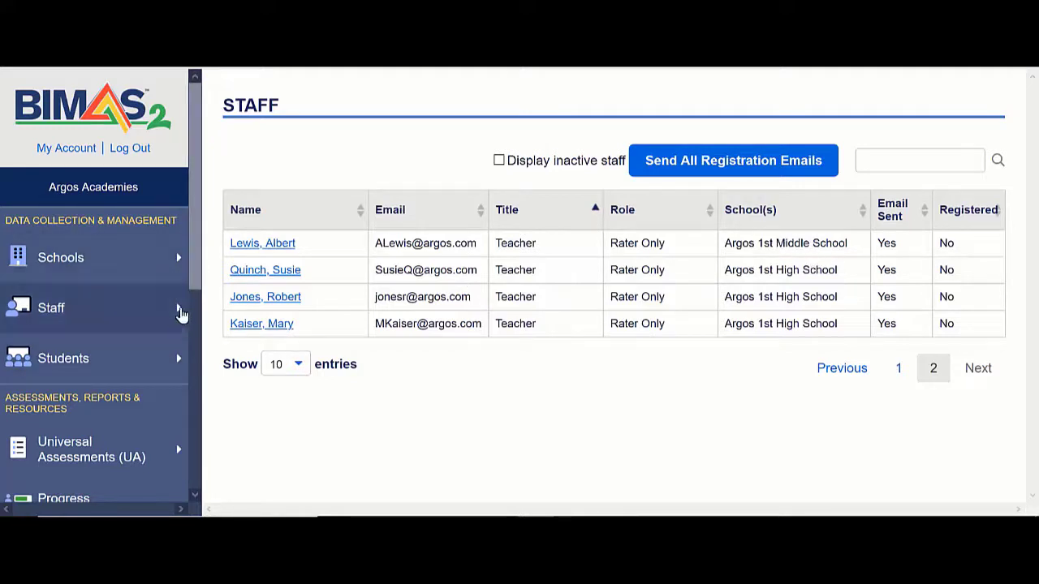
Open the page for importing students from a CSV file.
drag(196, 247, 195, 324)
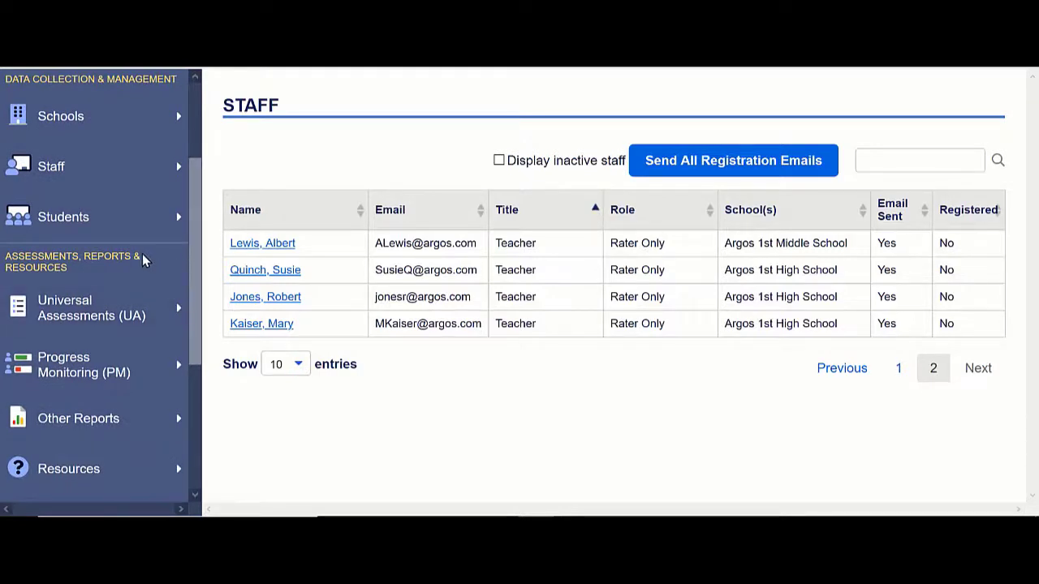
click(62, 221)
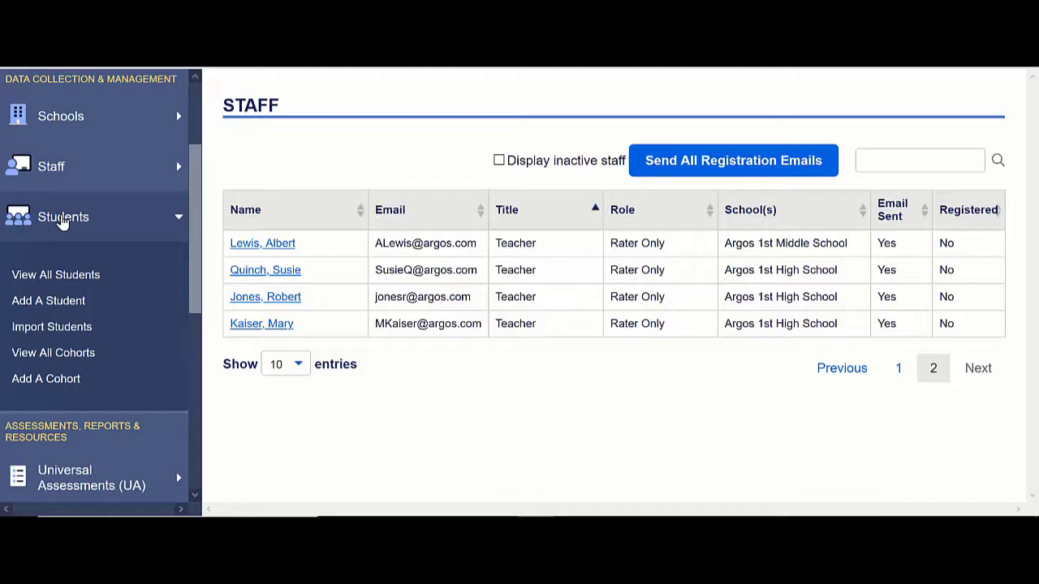
click(36, 329)
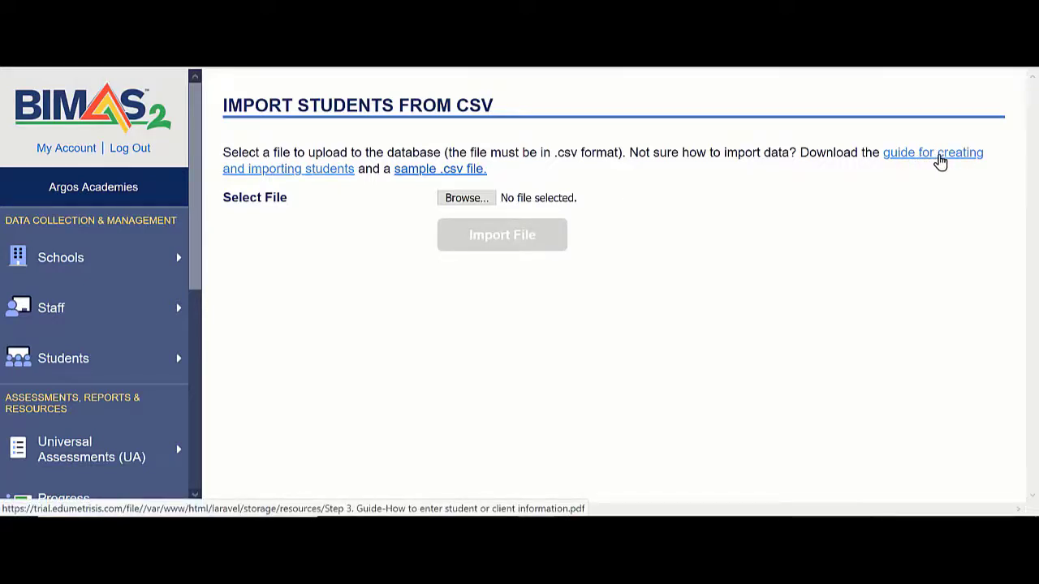
Download the sample .csv file for student imports and open the saved copy in Excel.
click(421, 175)
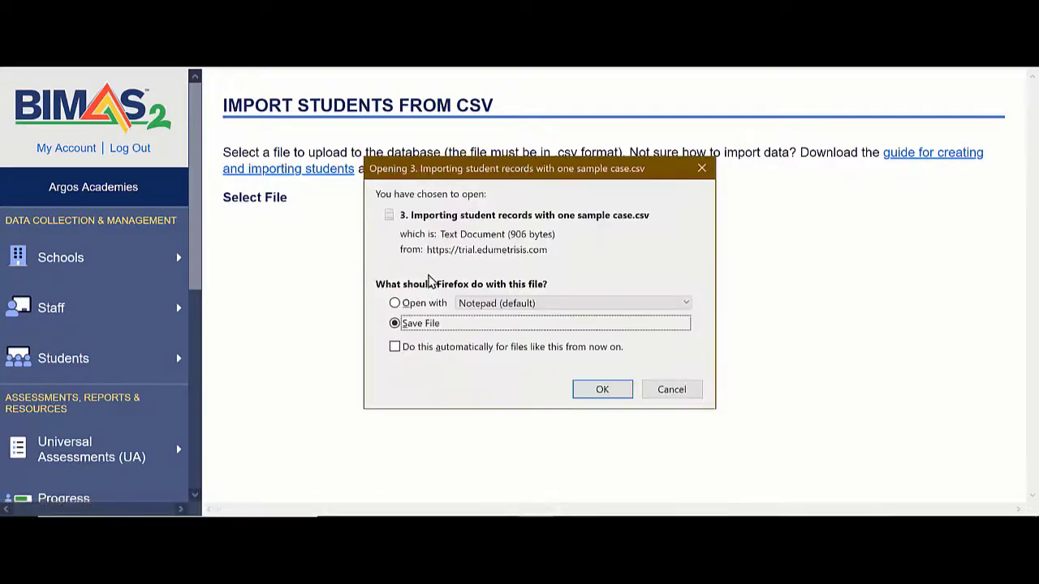
click(602, 390)
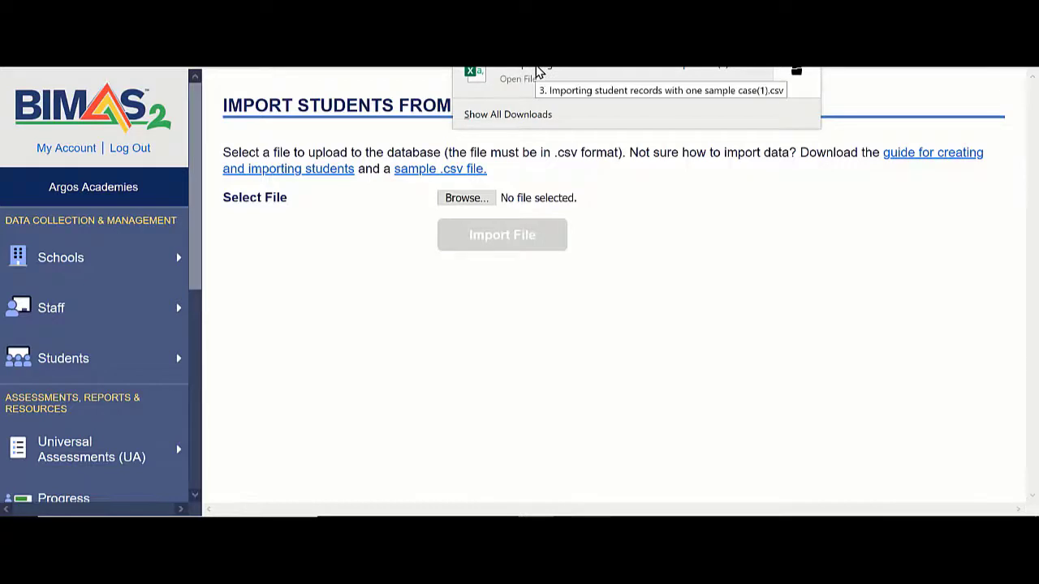
drag(536, 72, 509, 200)
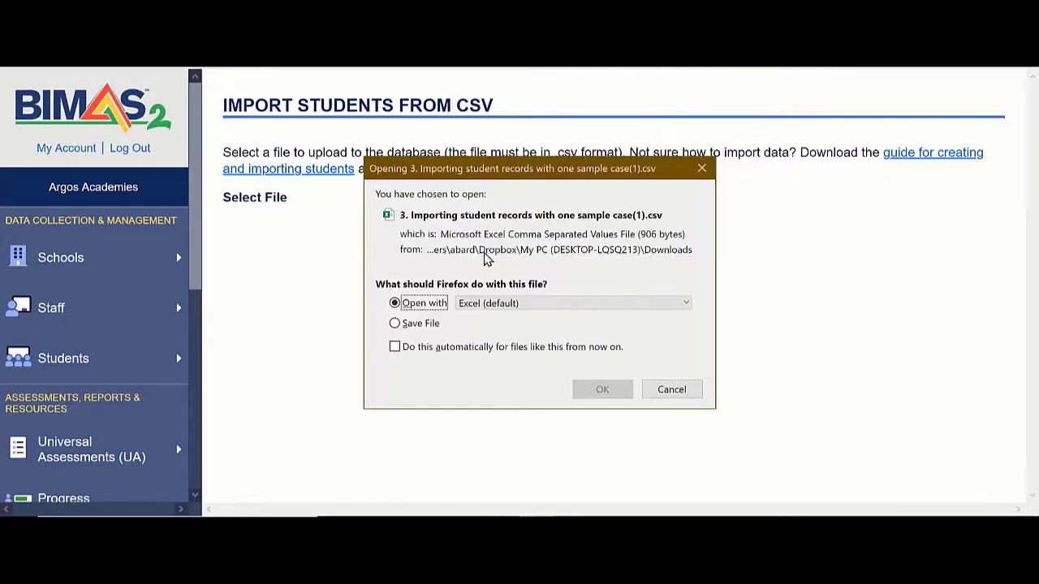
click(431, 323)
click(602, 390)
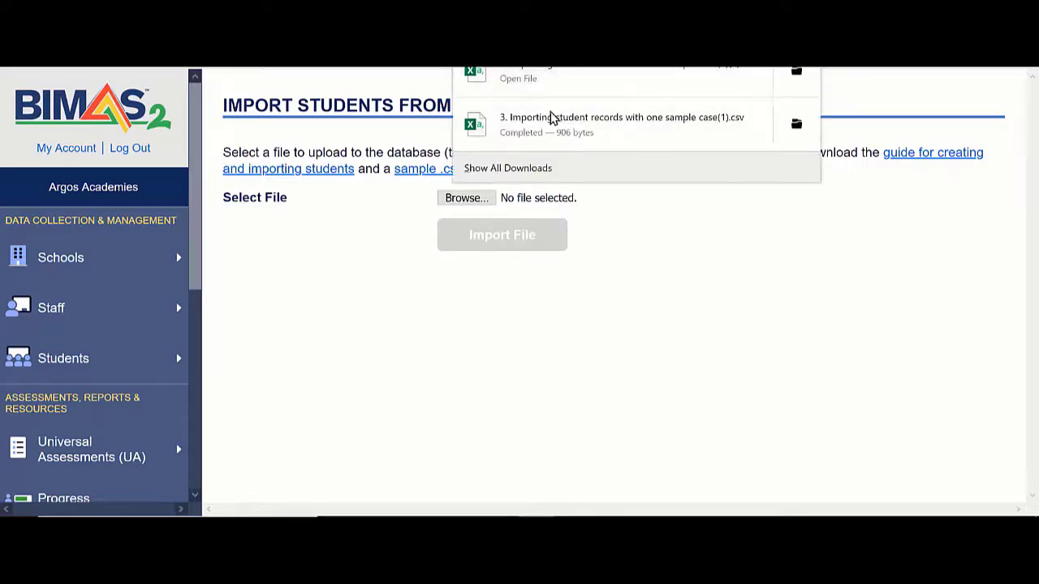
click(545, 122)
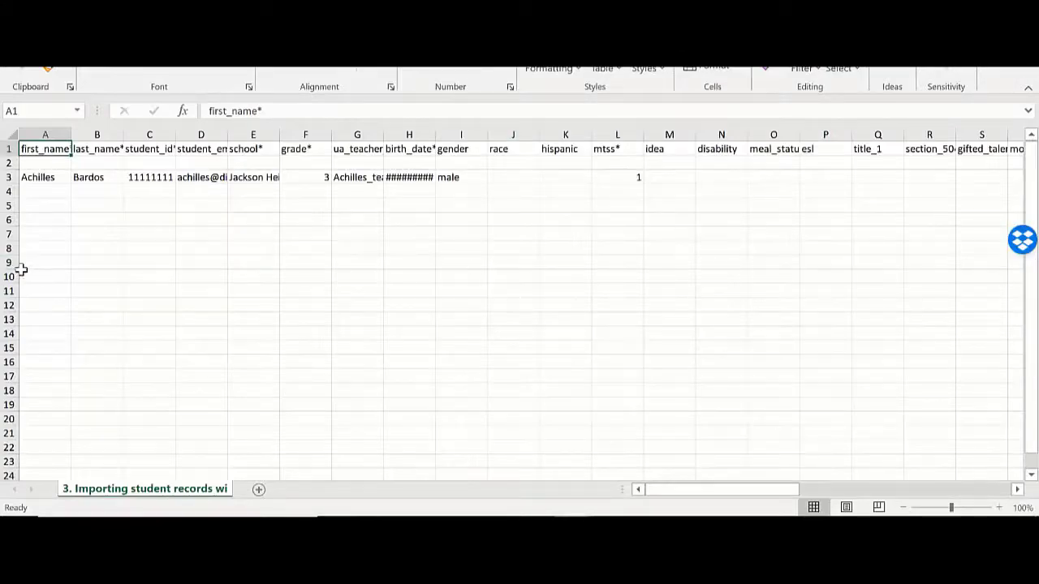
Auto-fit the widths of all columns in the sample student sheet, then clear the selection.
click(12, 133)
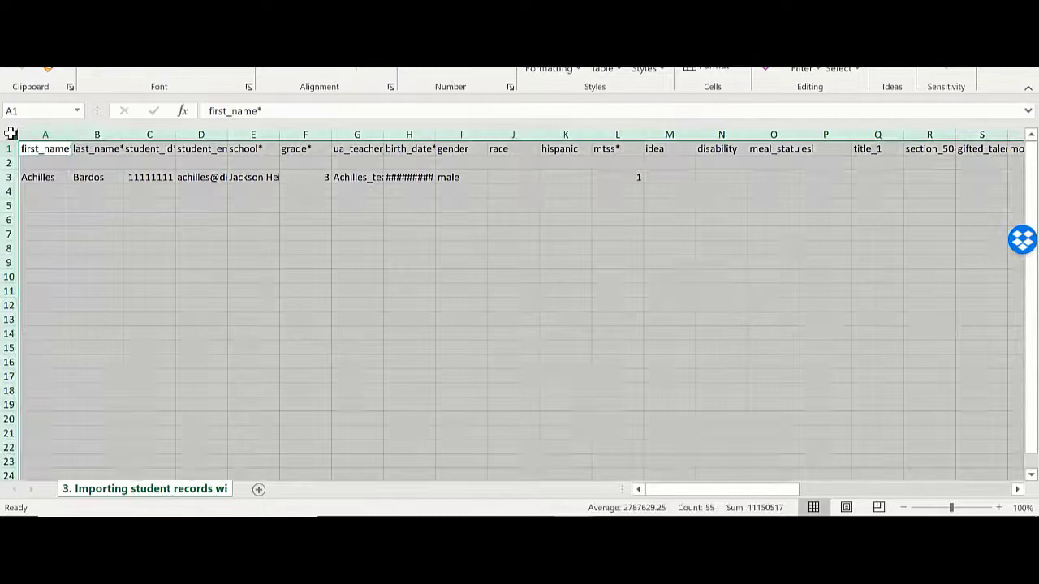
drag(69, 134, 70, 134)
double_click(70, 134)
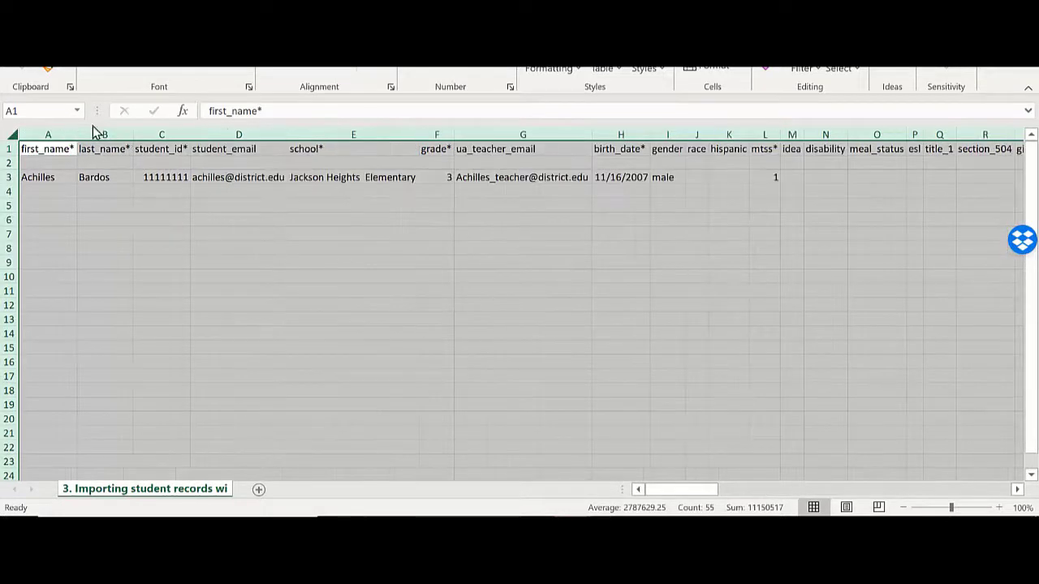
click(66, 219)
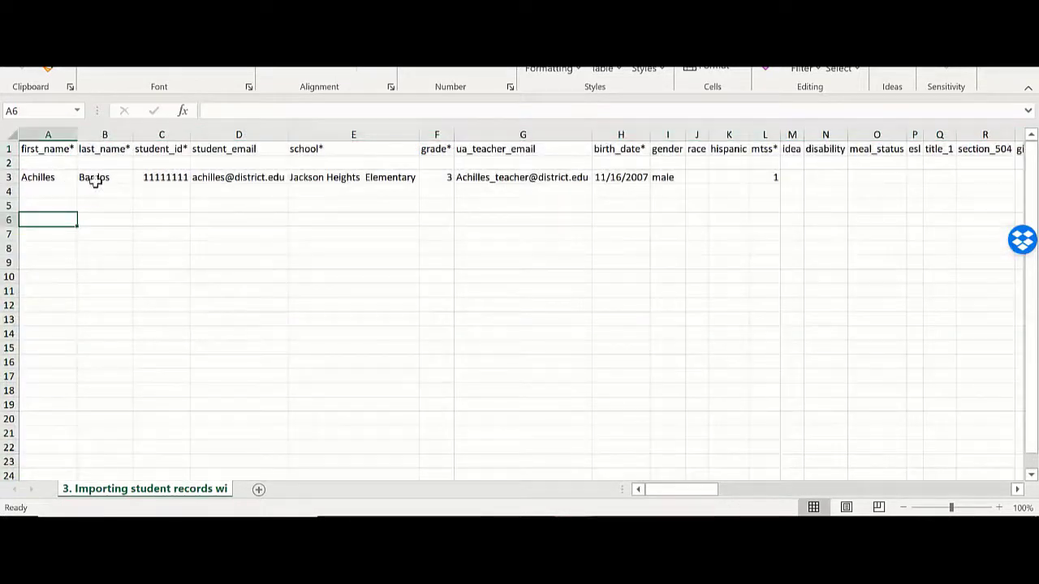
Examine the sample record in row 3, field by field from student_email through hispanic.
click(241, 180)
click(334, 178)
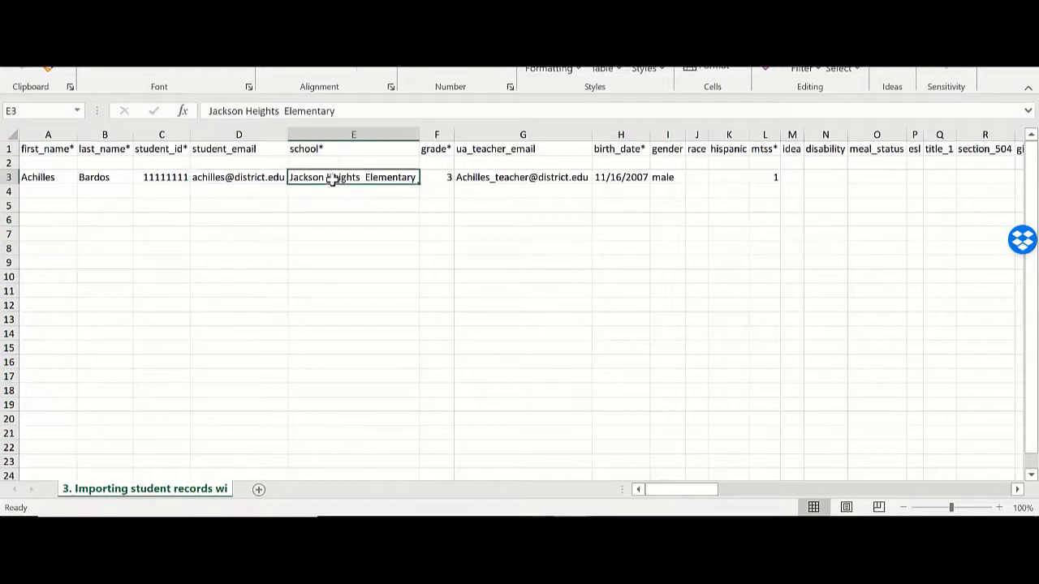
click(429, 181)
click(482, 175)
click(617, 180)
click(659, 180)
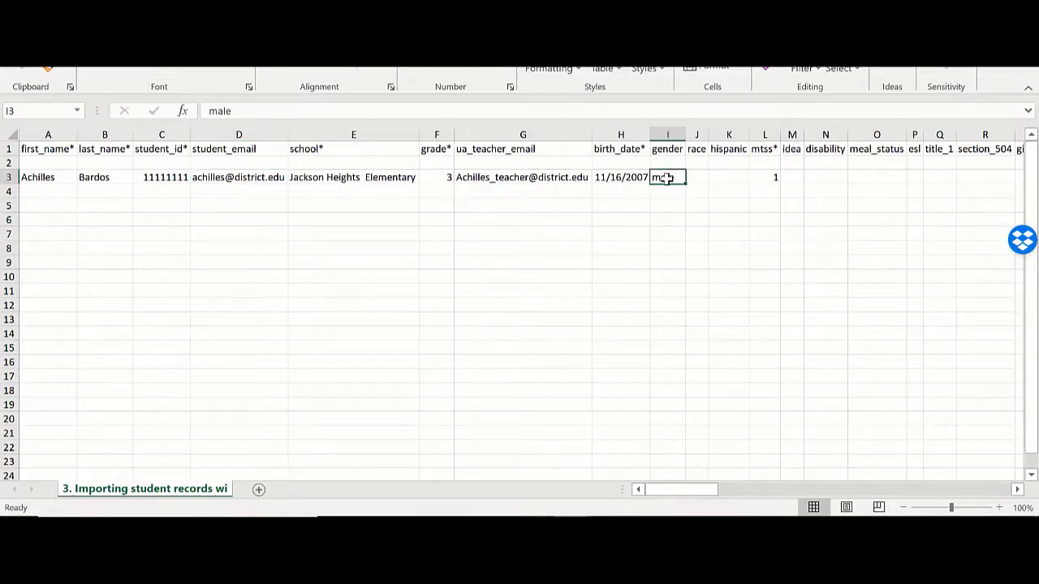
click(698, 180)
click(729, 176)
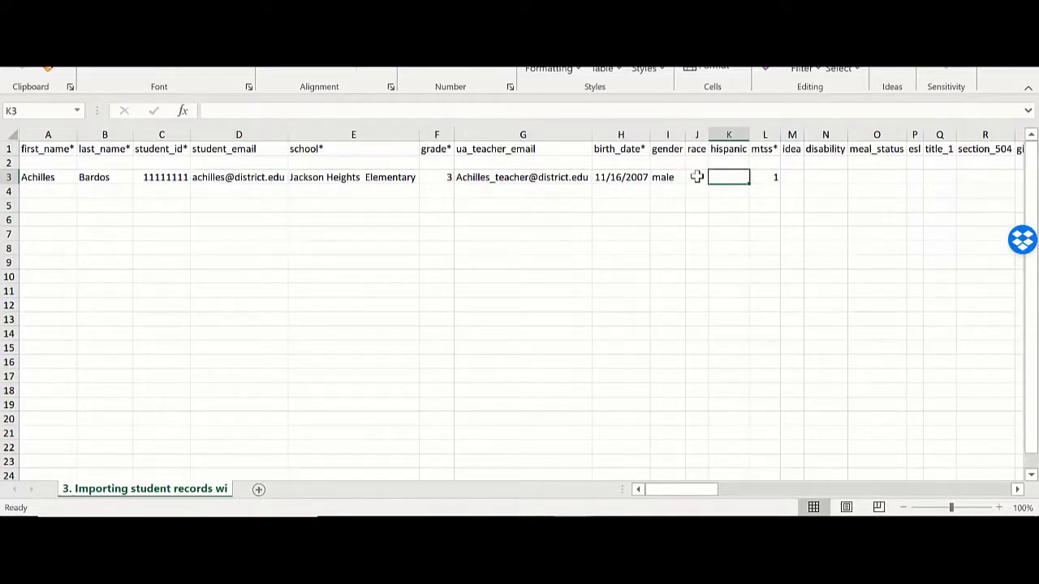
click(698, 176)
click(727, 176)
Examine the optional student column headers from mtss through intervention_type and guardian_1_first_name.
click(1019, 492)
click(1019, 491)
click(1019, 491)
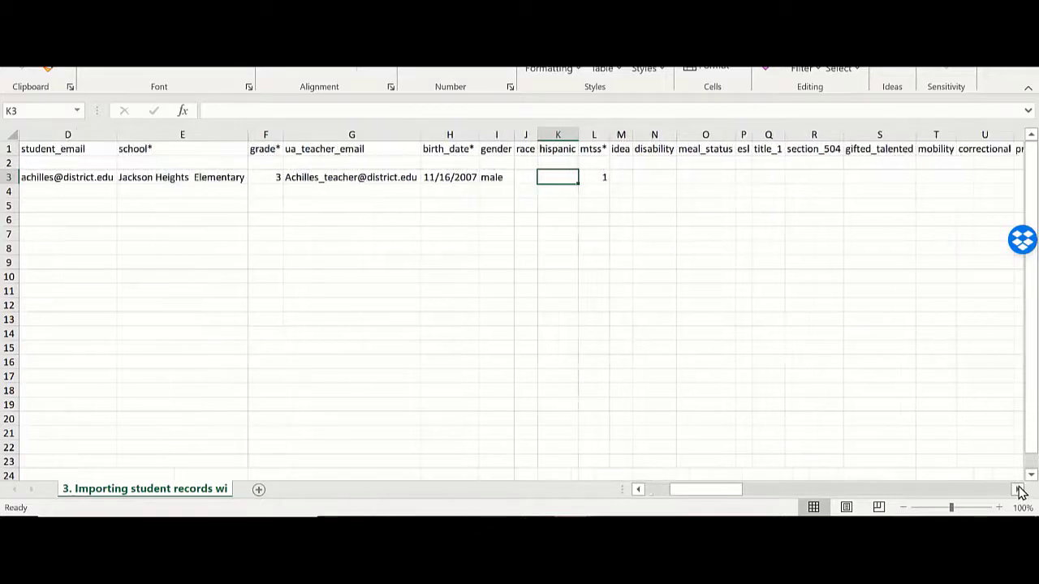
click(1020, 492)
click(1020, 491)
click(1019, 492)
click(1019, 492)
click(1020, 491)
click(1019, 492)
click(1019, 492)
click(1019, 491)
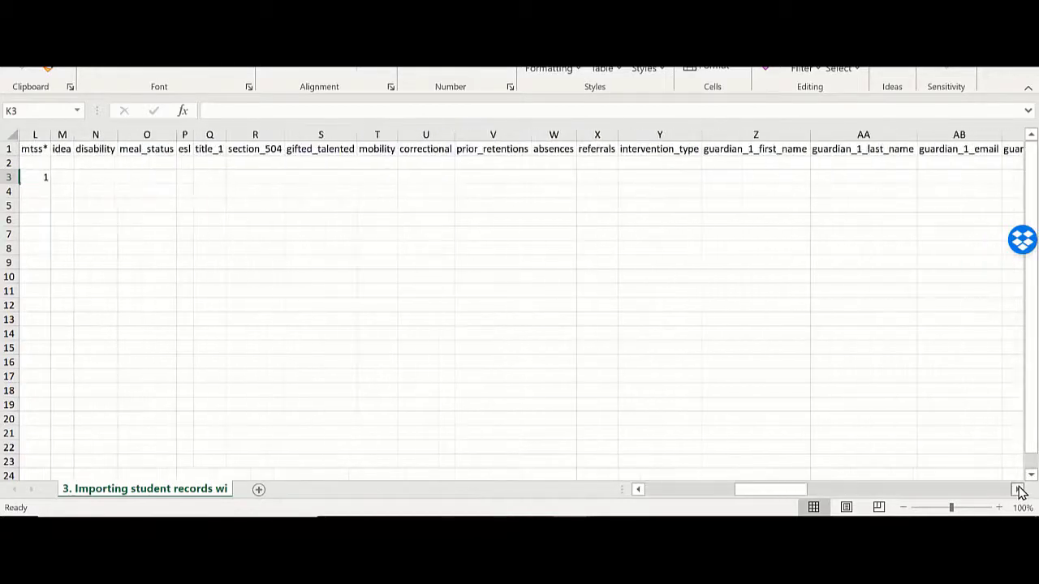
click(664, 153)
click(737, 148)
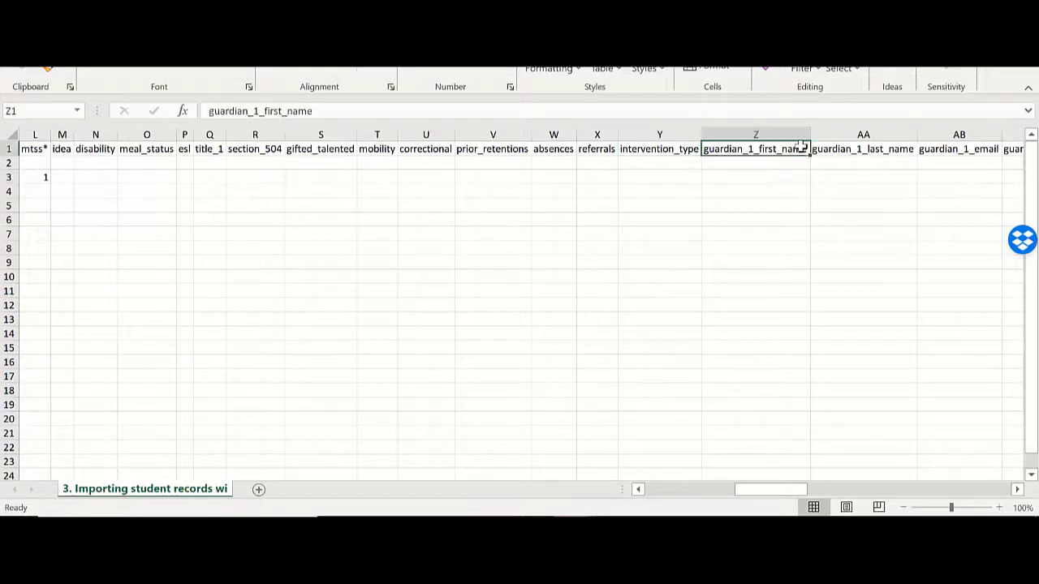
Examine the guardian column headers, including email, relationship and legal custody, then return to the sheet's first columns.
click(1018, 490)
click(1019, 491)
click(1019, 491)
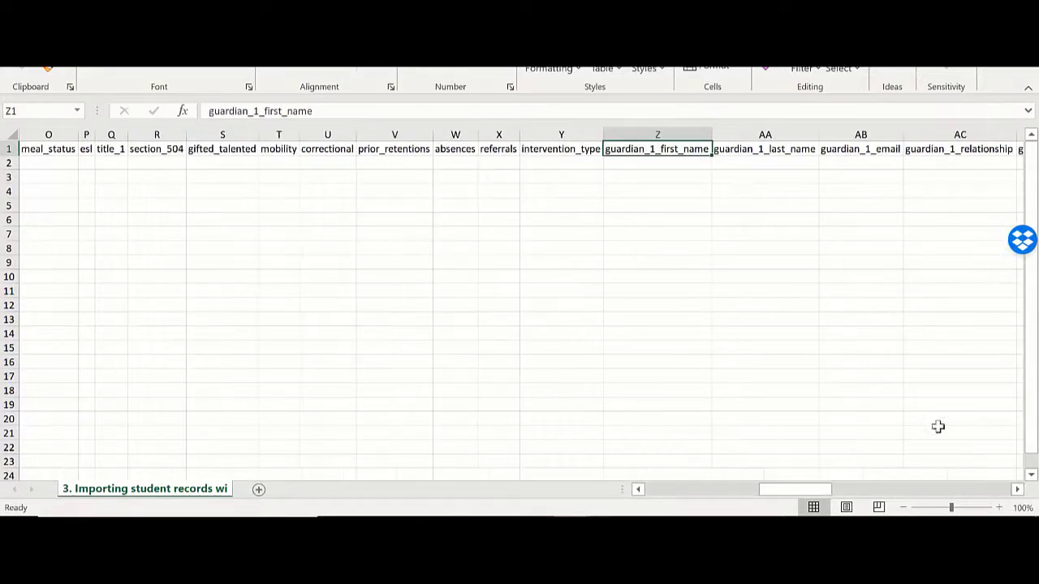
click(775, 154)
click(841, 153)
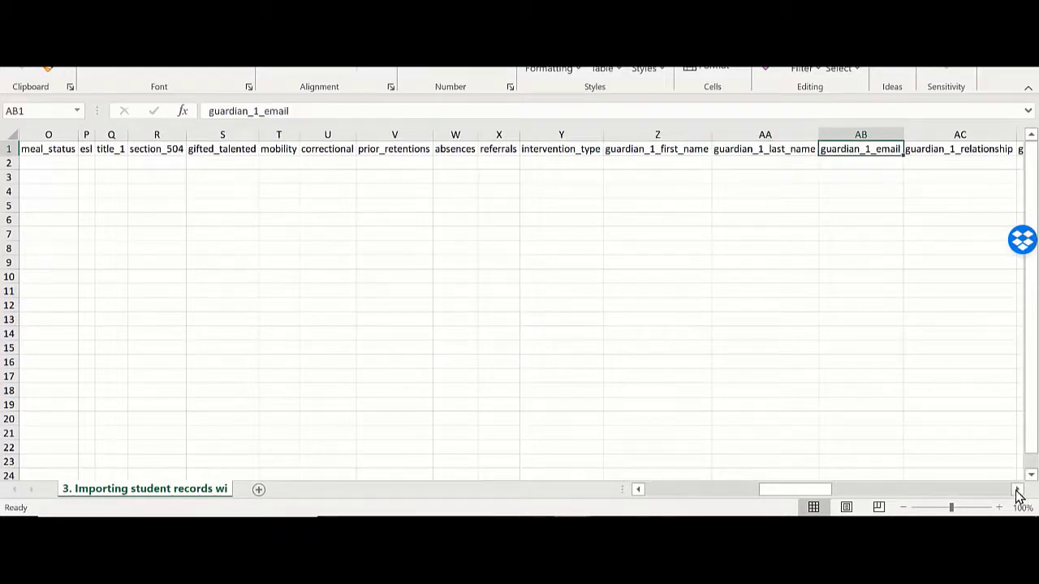
click(1018, 490)
click(844, 153)
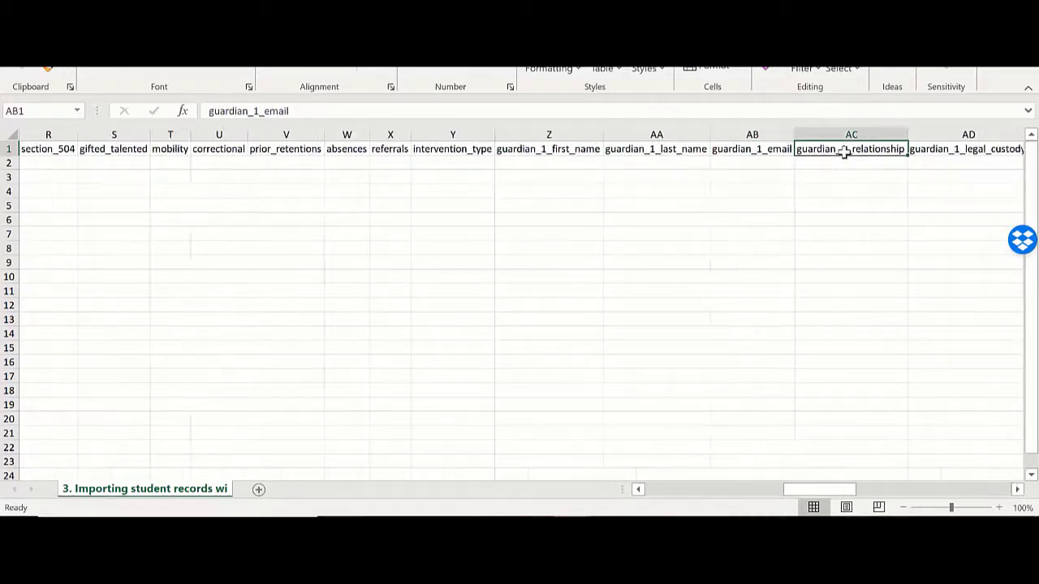
click(956, 149)
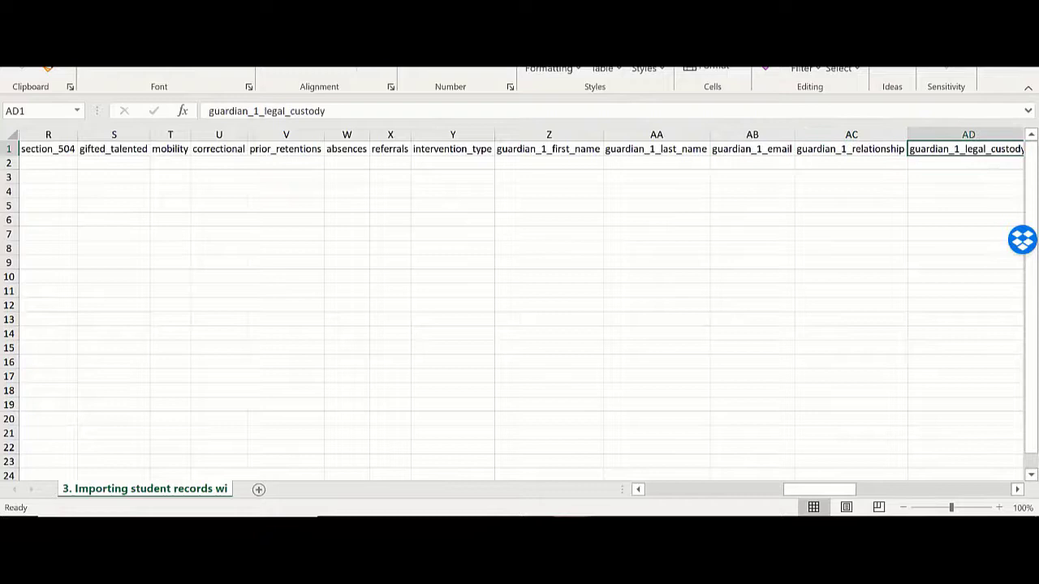
click(1018, 490)
click(1019, 490)
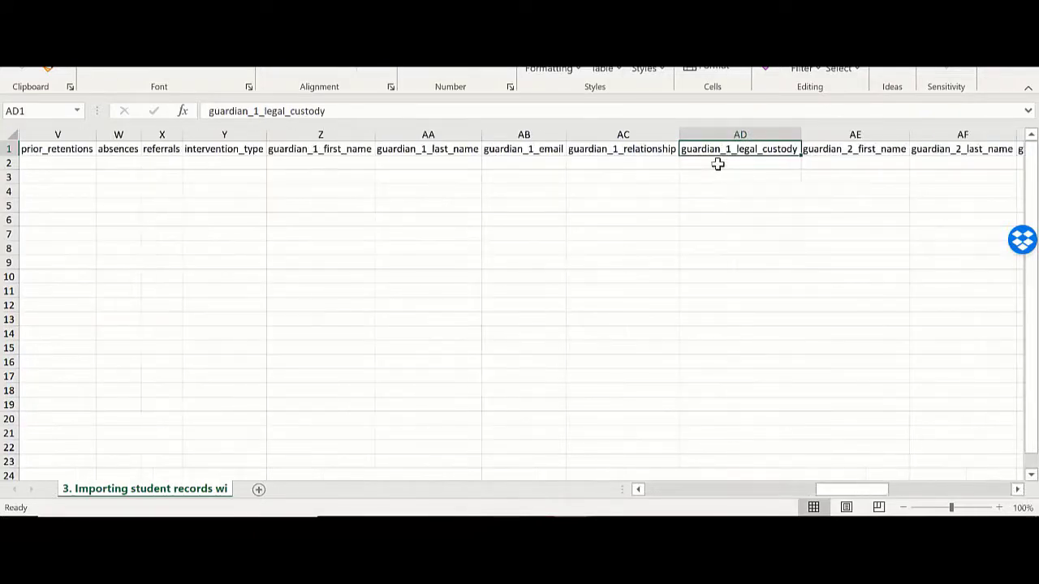
click(718, 164)
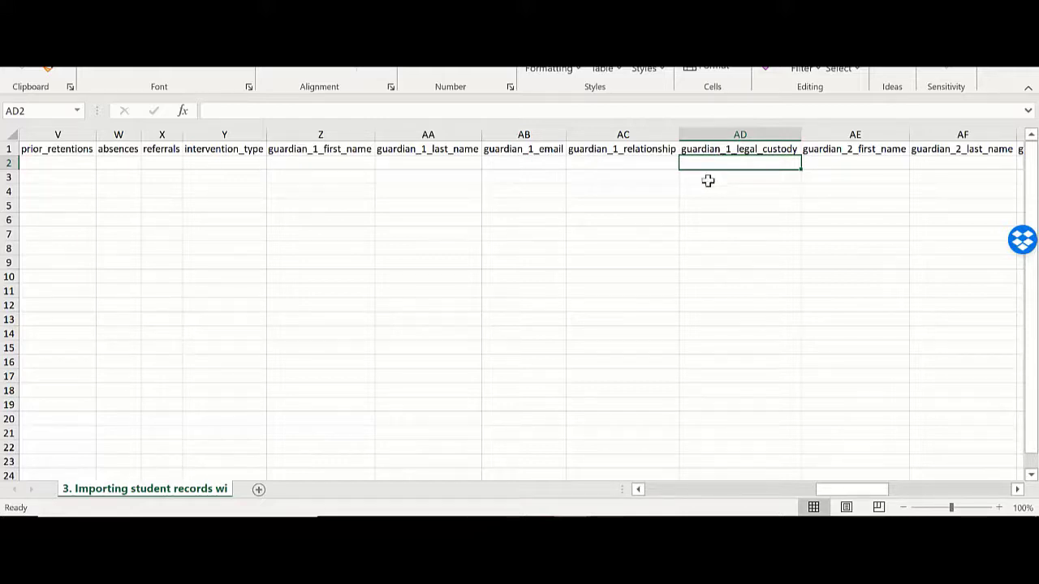
drag(828, 490, 639, 491)
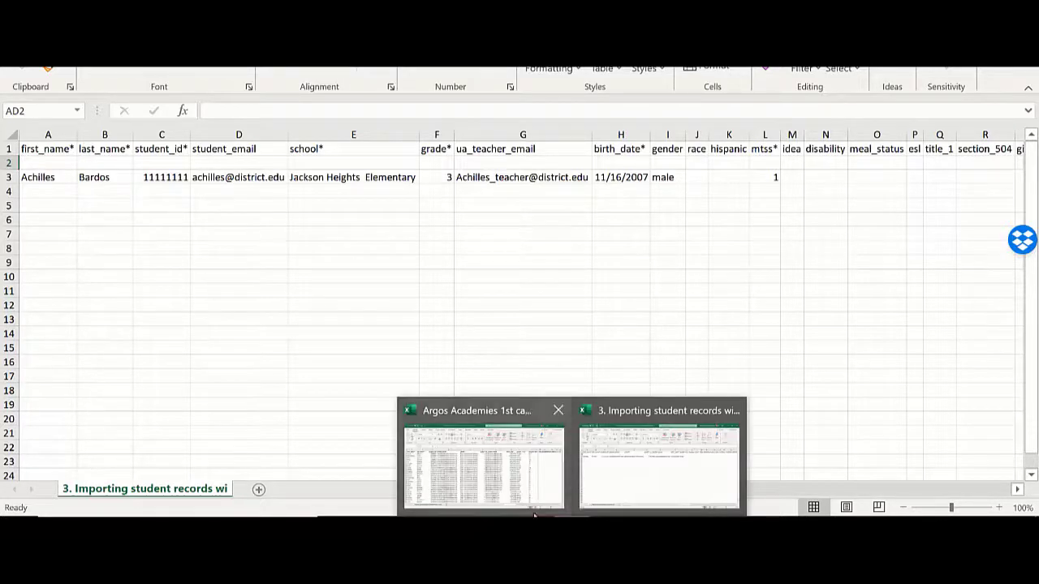
Save the Argos Academies 1st campus student workbook to the Desktop as CSV (Comma delimited), keeping the name Argos Academies 1st campus-students(complete).
click(462, 479)
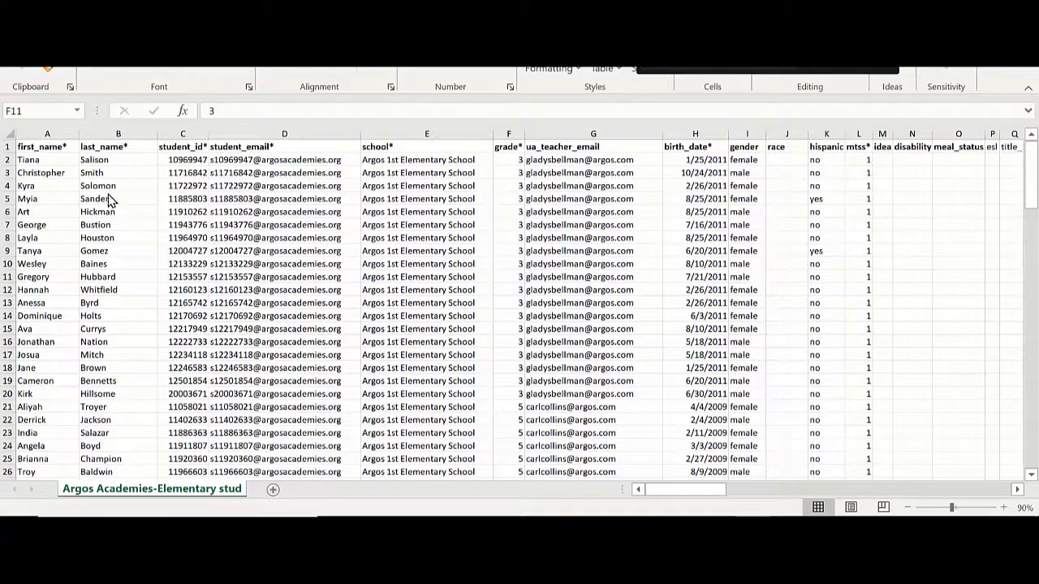
click(364, 33)
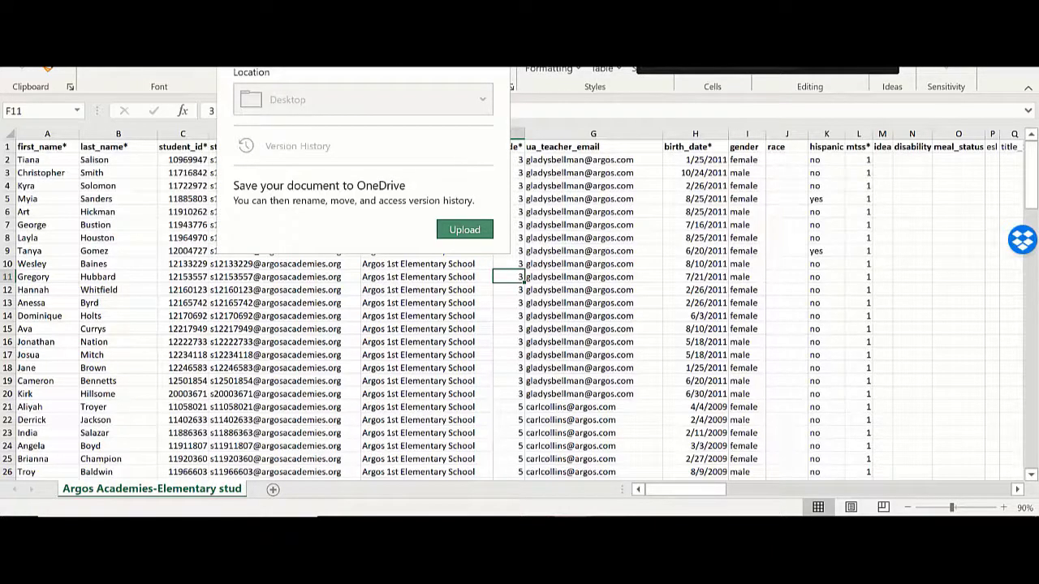
key(alt+f)
click(47, 221)
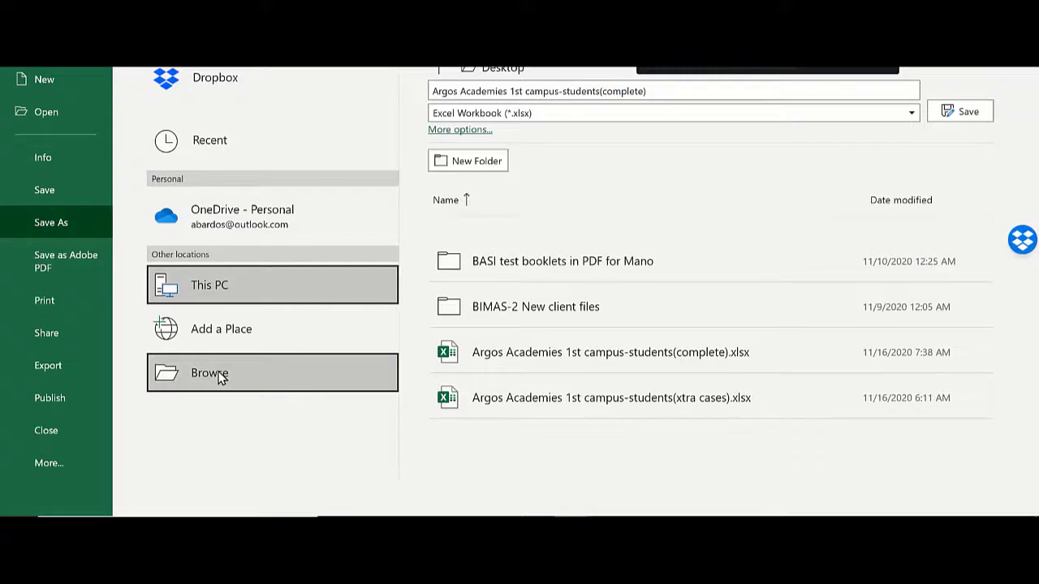
click(220, 375)
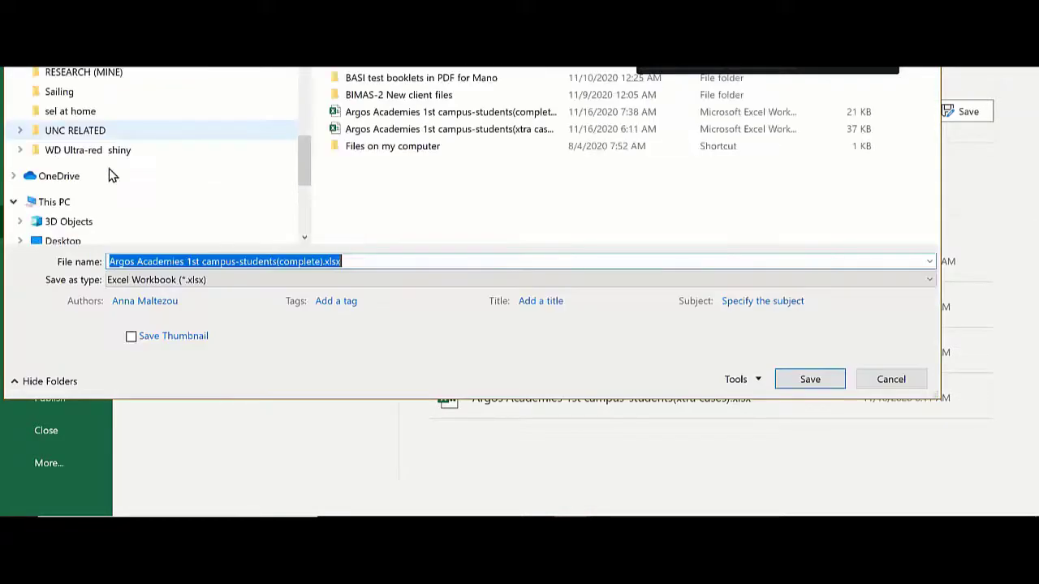
scroll(112, 175, down, 1)
click(76, 203)
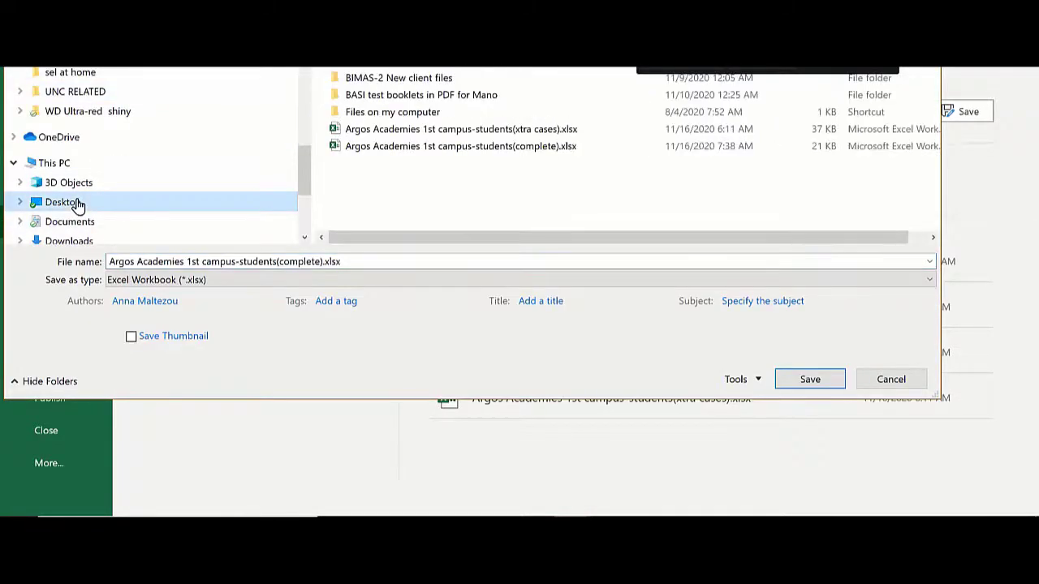
click(211, 285)
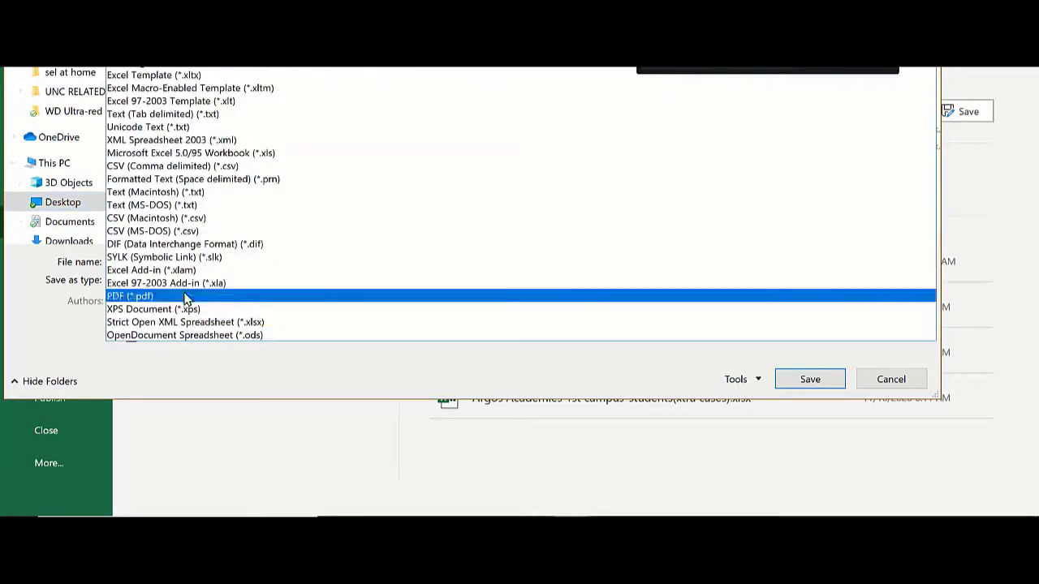
click(254, 172)
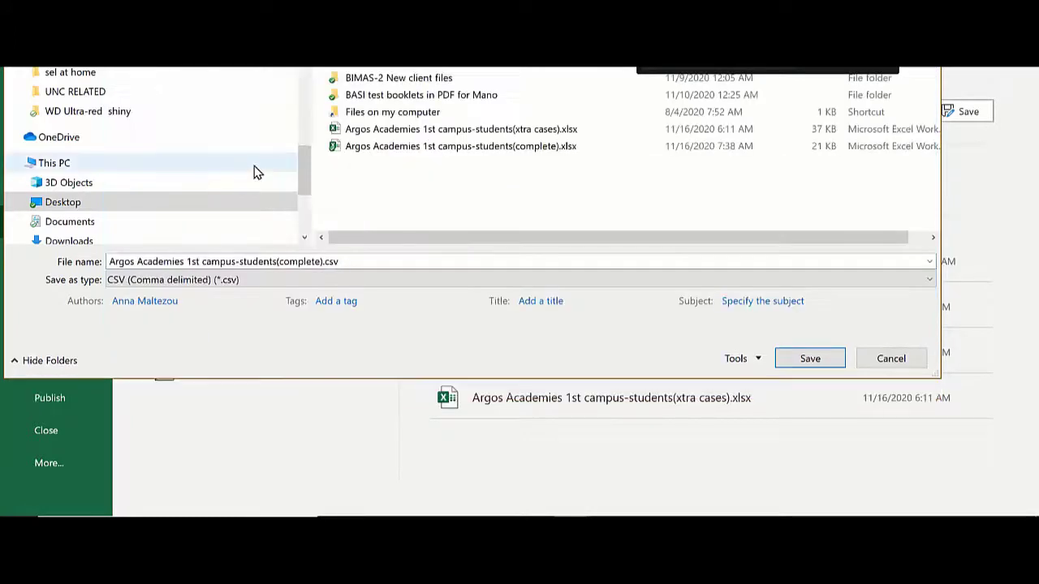
click(809, 358)
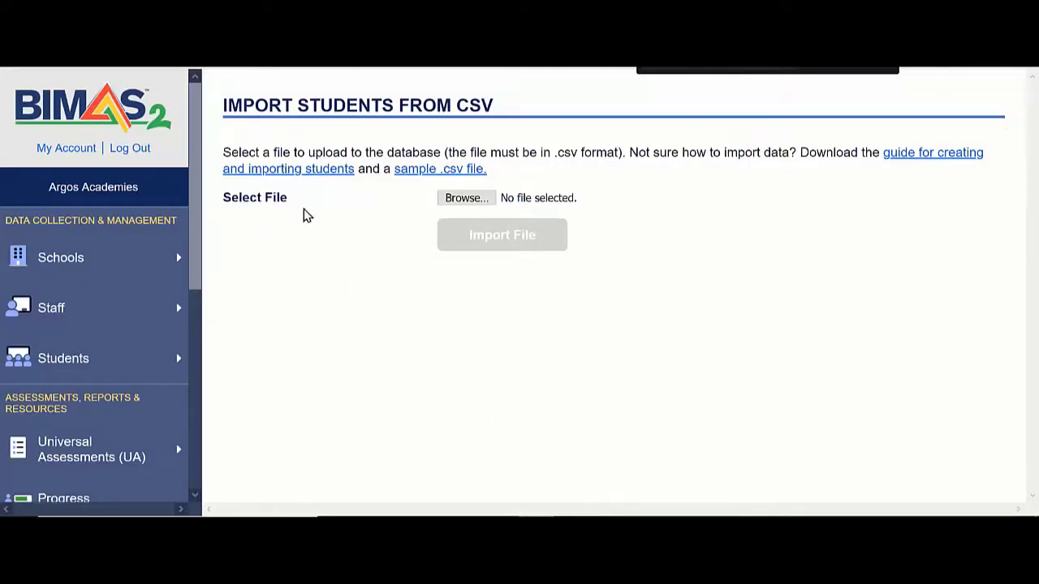
On the BIMAS-2 student import page, select Argos Academies 1st campus-students(complete).csv from the Desktop and review the import feedback.
click(464, 198)
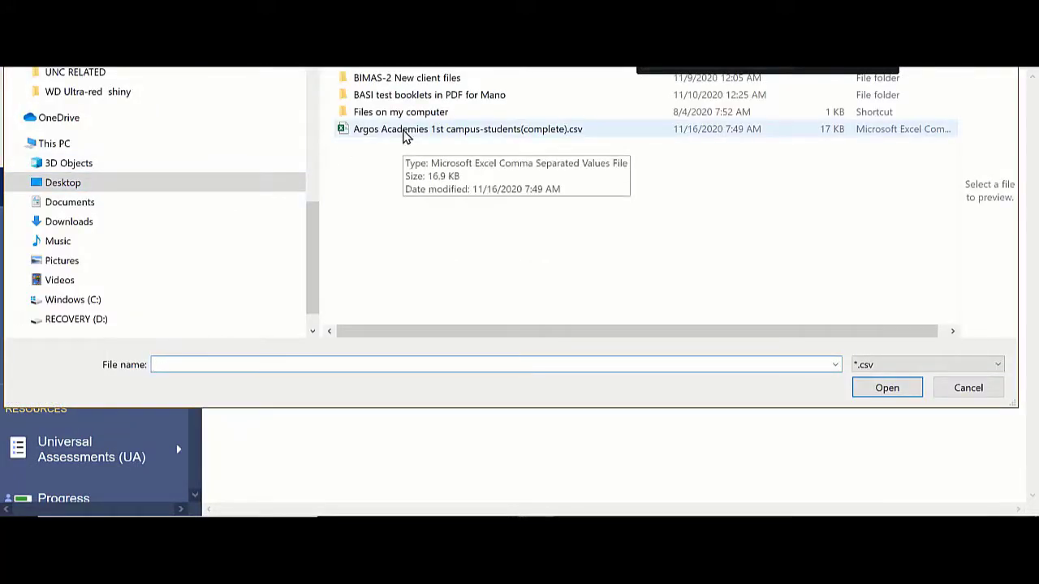
click(403, 134)
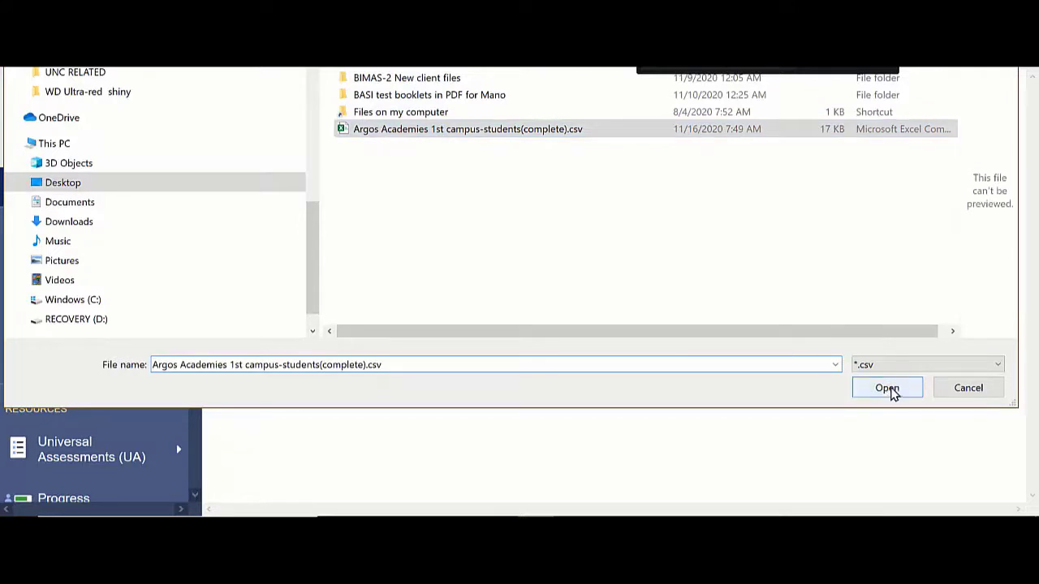
click(887, 389)
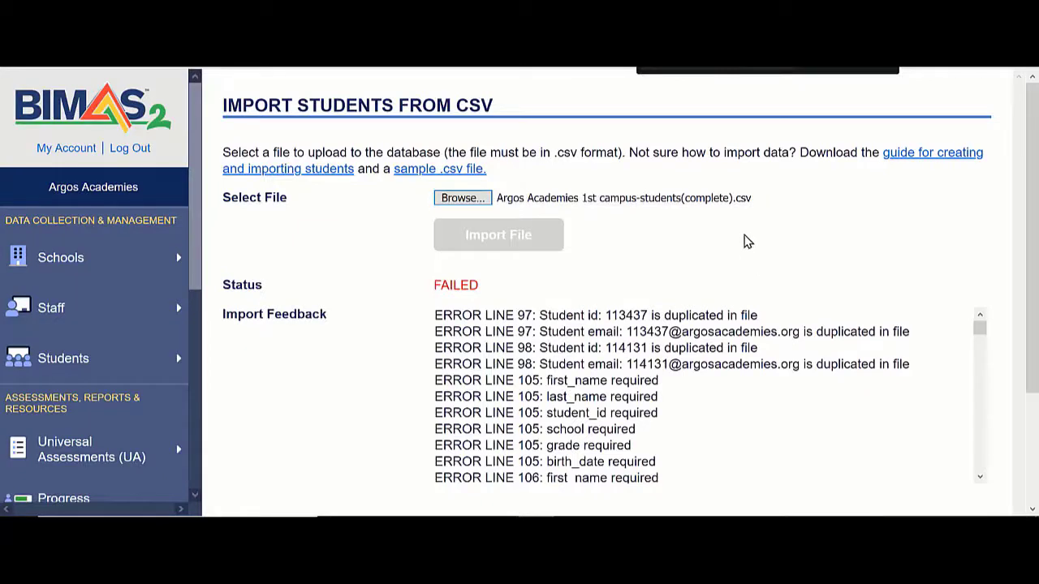
scroll(746, 243, down, 1)
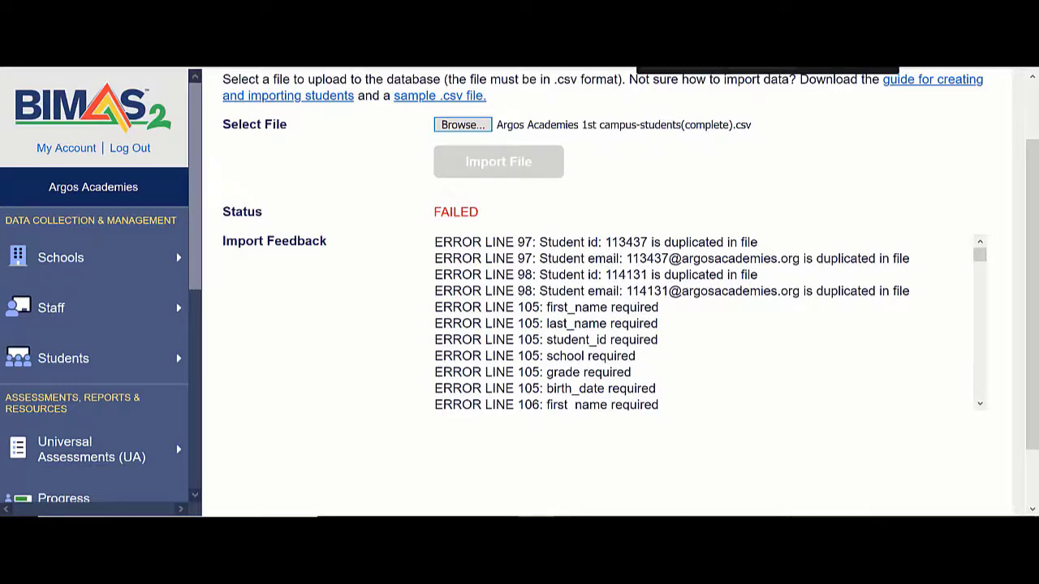
Switch to the student sheet in Excel and search the student_id column for the duplicated ID reported on line 97.
click(496, 486)
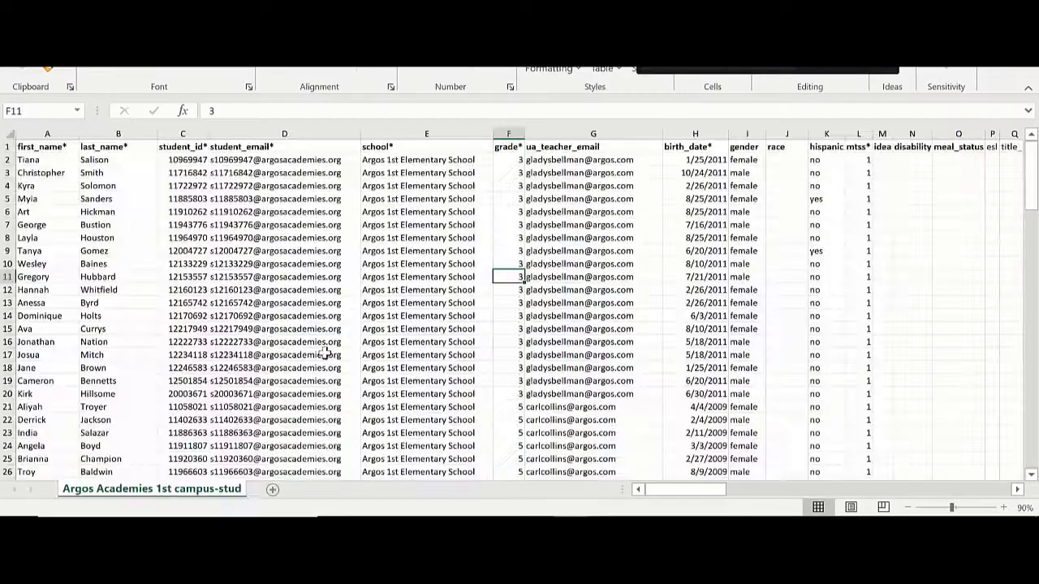
click(184, 131)
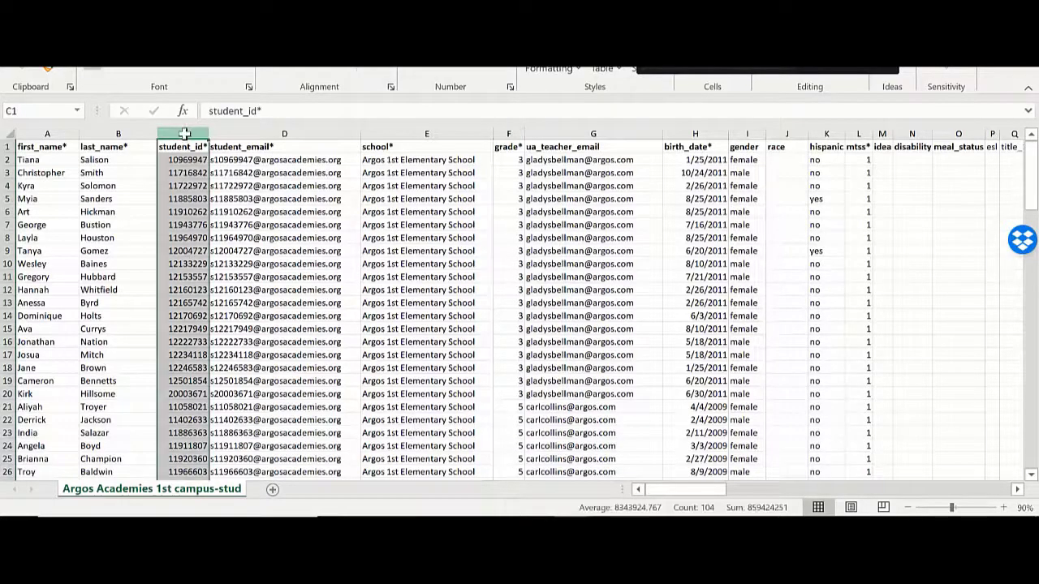
drag(767, 68, 605, 75)
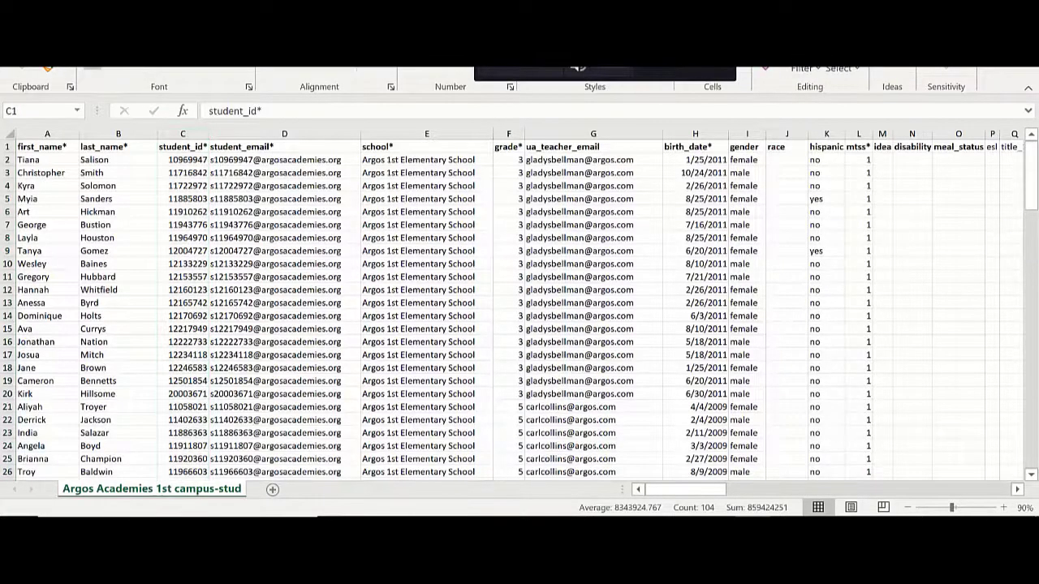
click(183, 133)
click(838, 68)
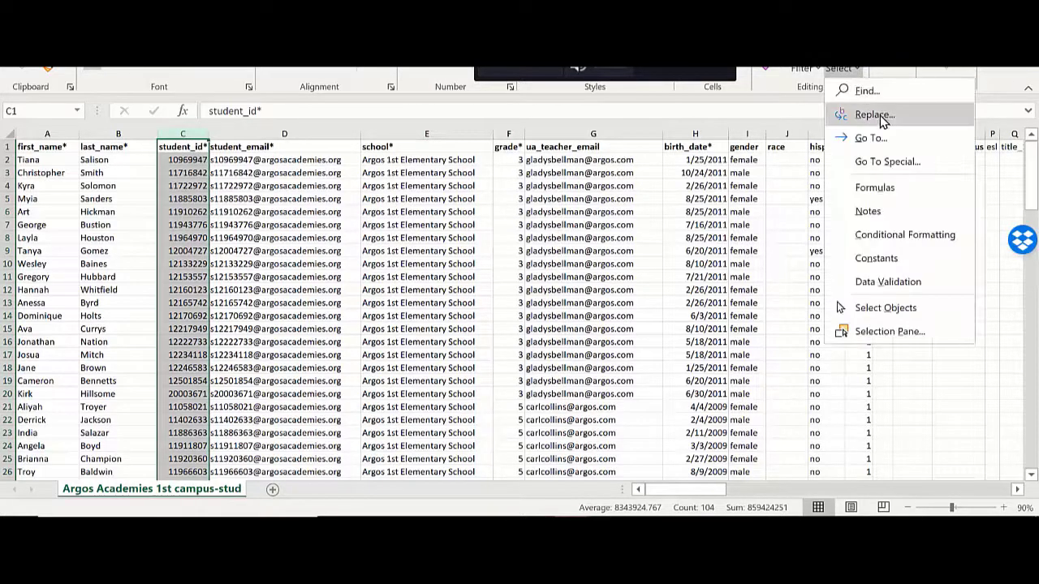
click(876, 115)
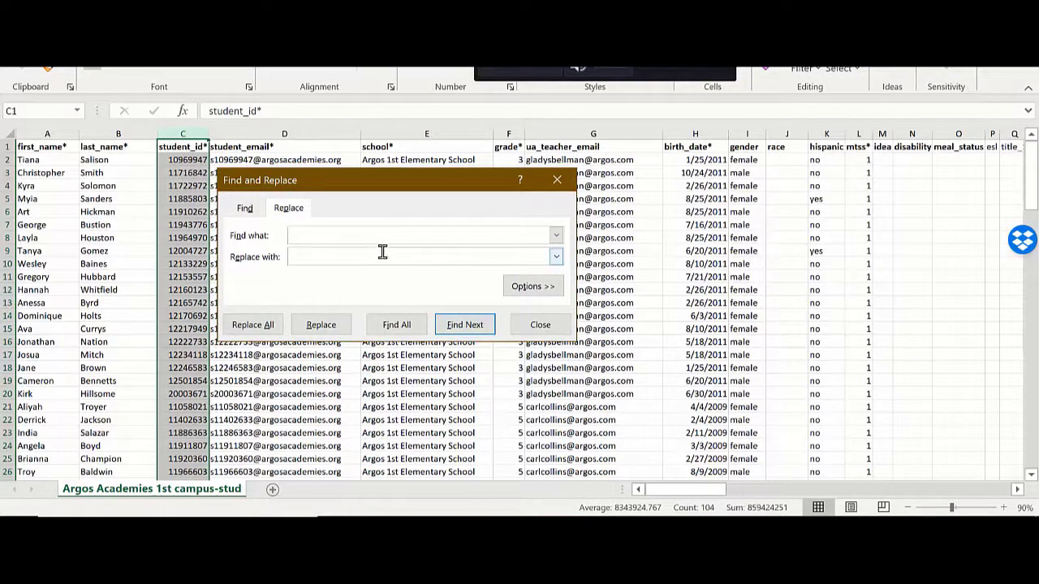
text(113437)
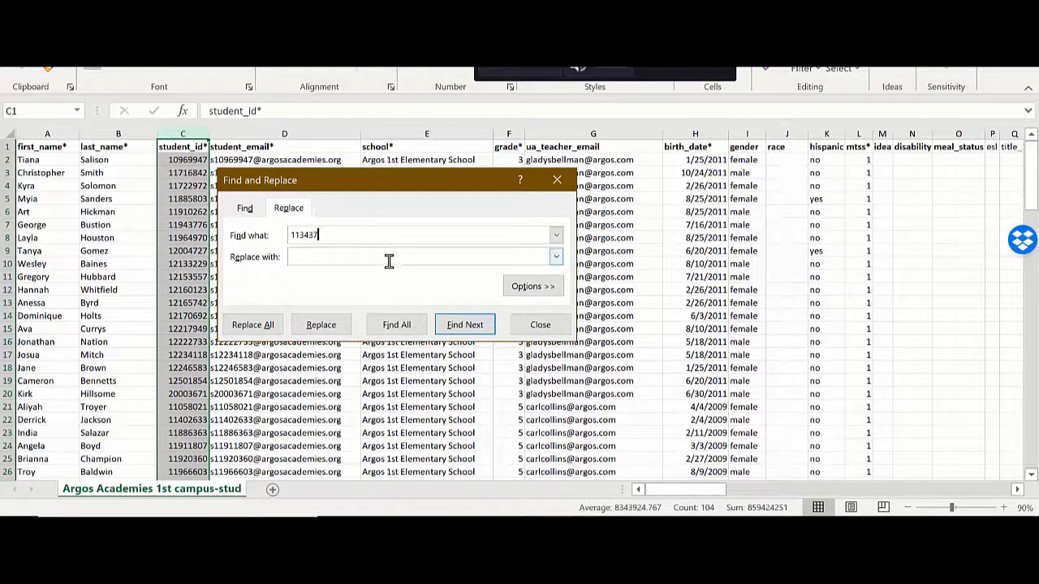
click(459, 324)
drag(441, 186, 680, 123)
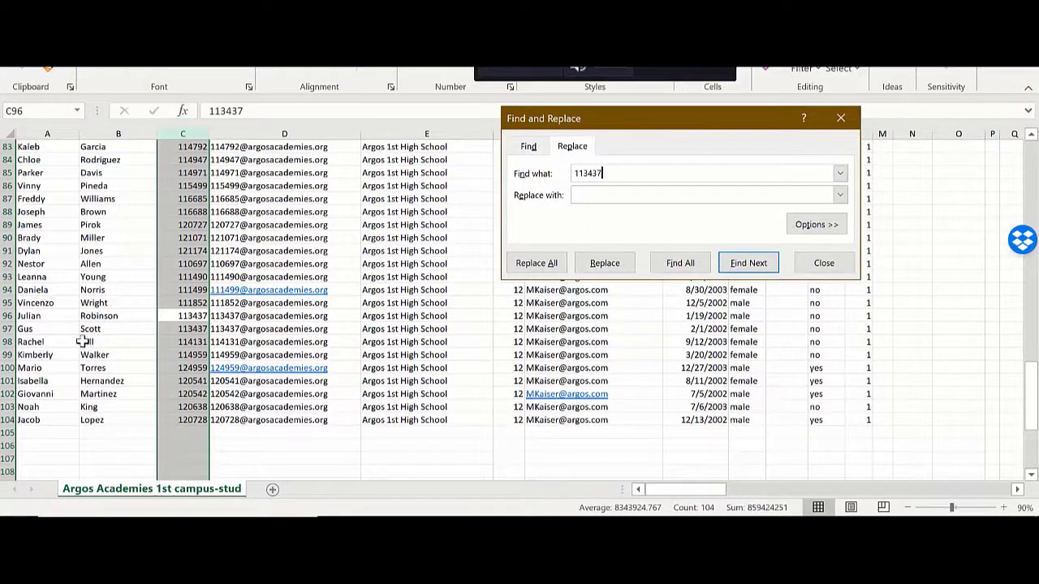
Compare the students and IDs in rows 96 and 97, then change the last digit of row 97's student ID to 8.
click(34, 318)
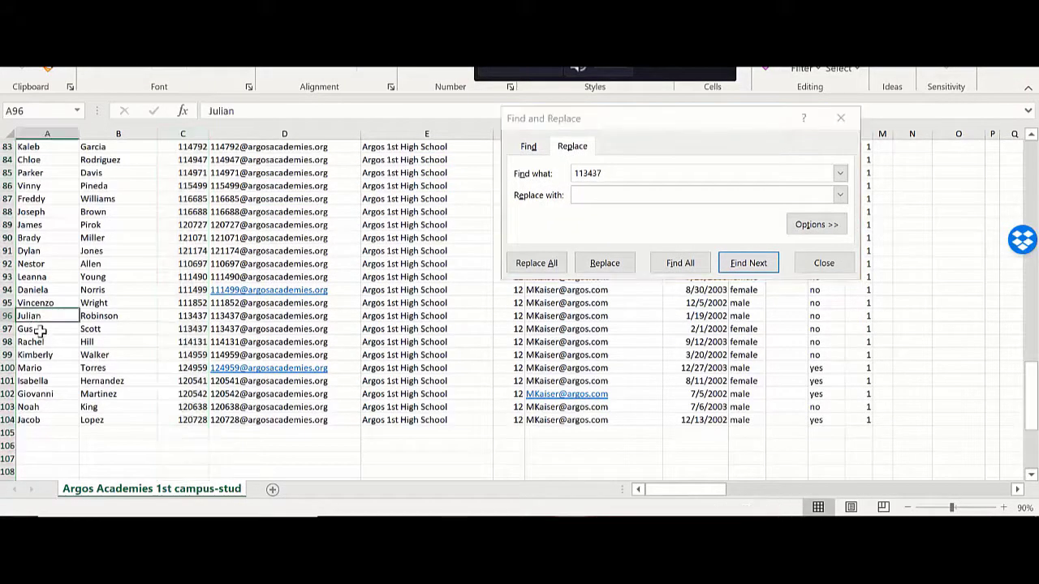
click(39, 330)
click(188, 316)
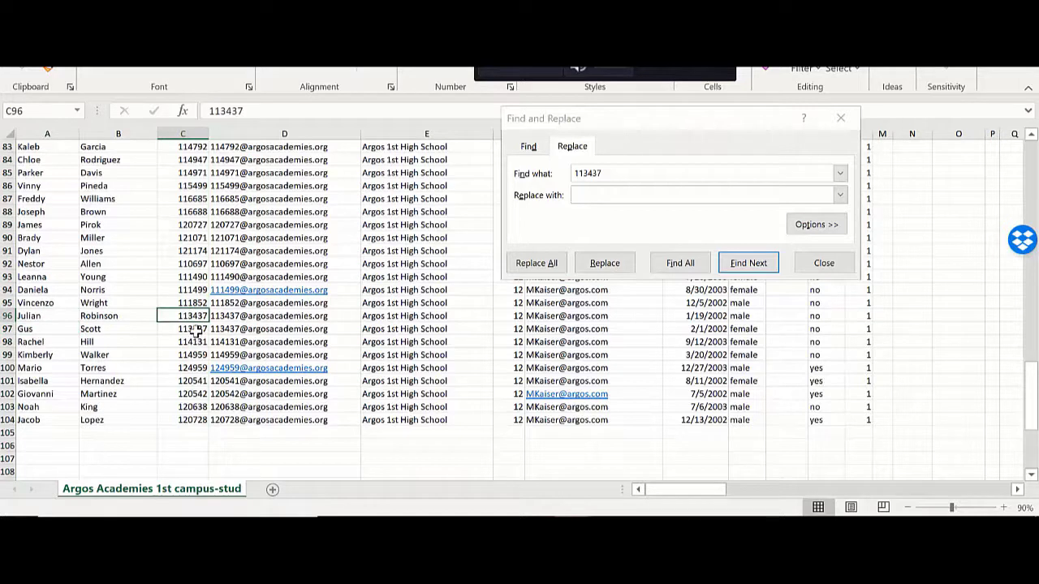
click(197, 331)
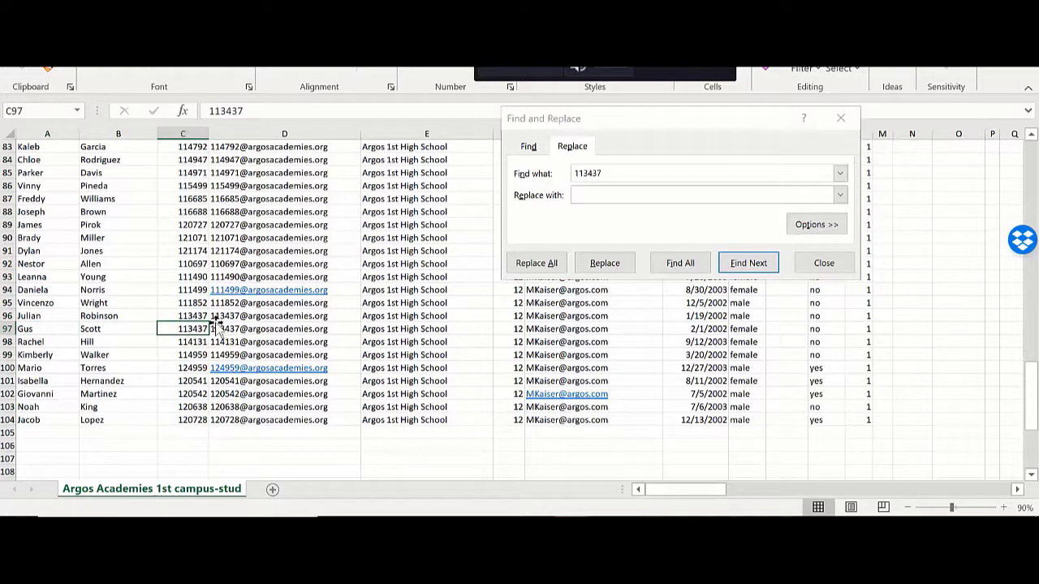
click(255, 110)
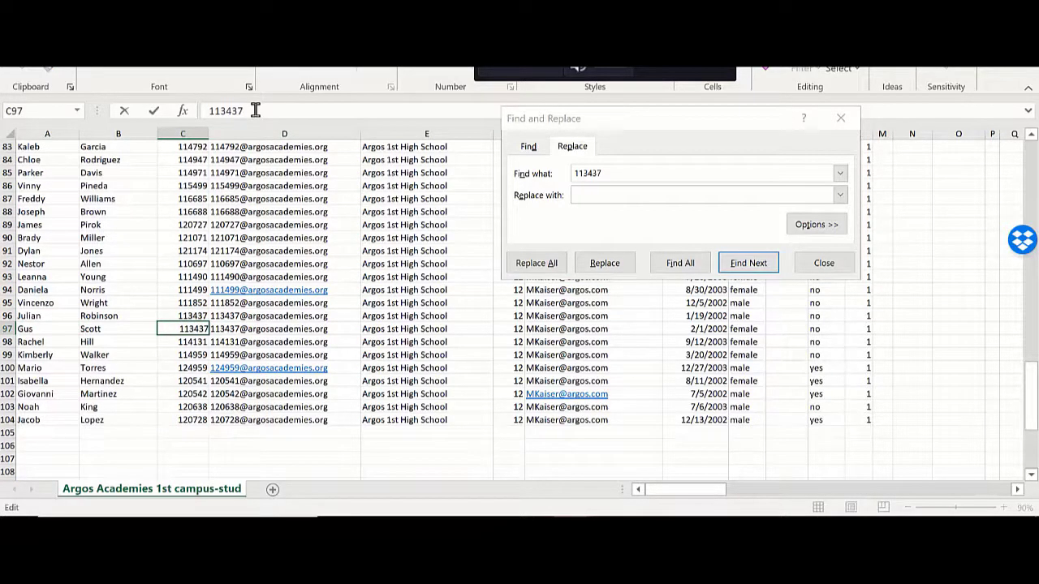
text(8)
key(Tab)
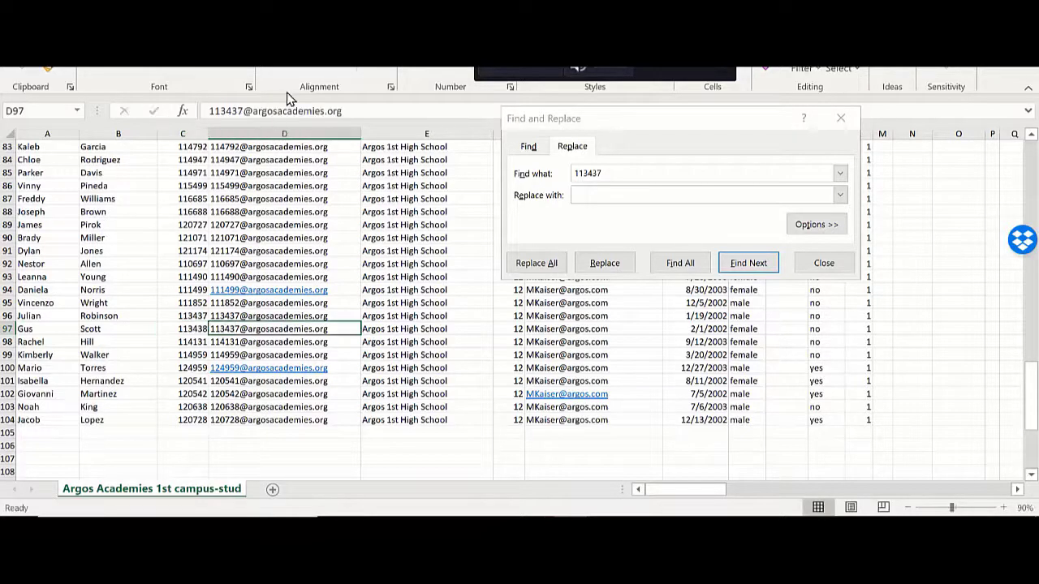
Change the last digit before the @ in row 97's student email to 8, matching that row's student ID.
click(243, 110)
key(BackSpace)
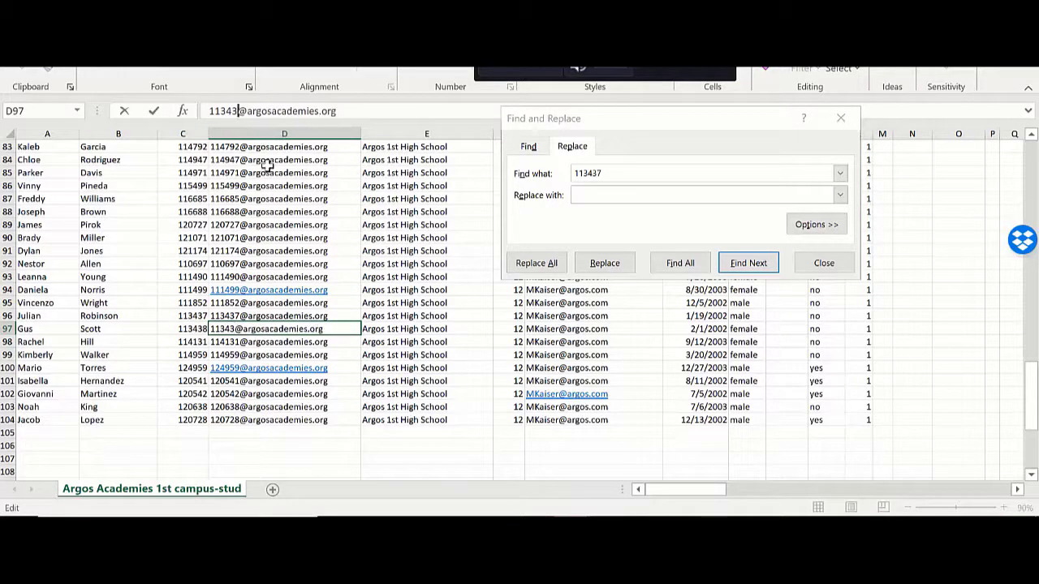
text(8)
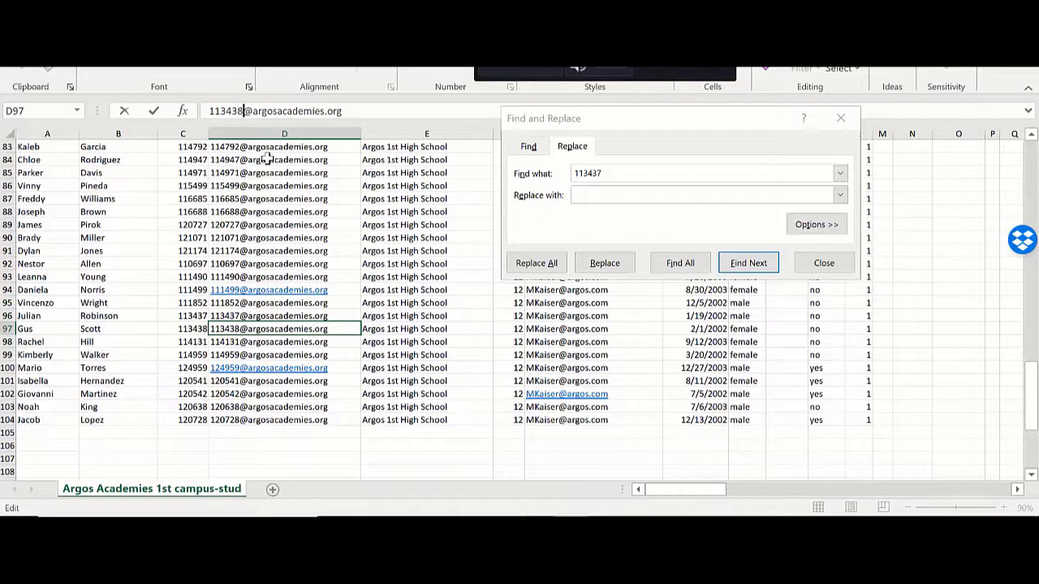
click(237, 452)
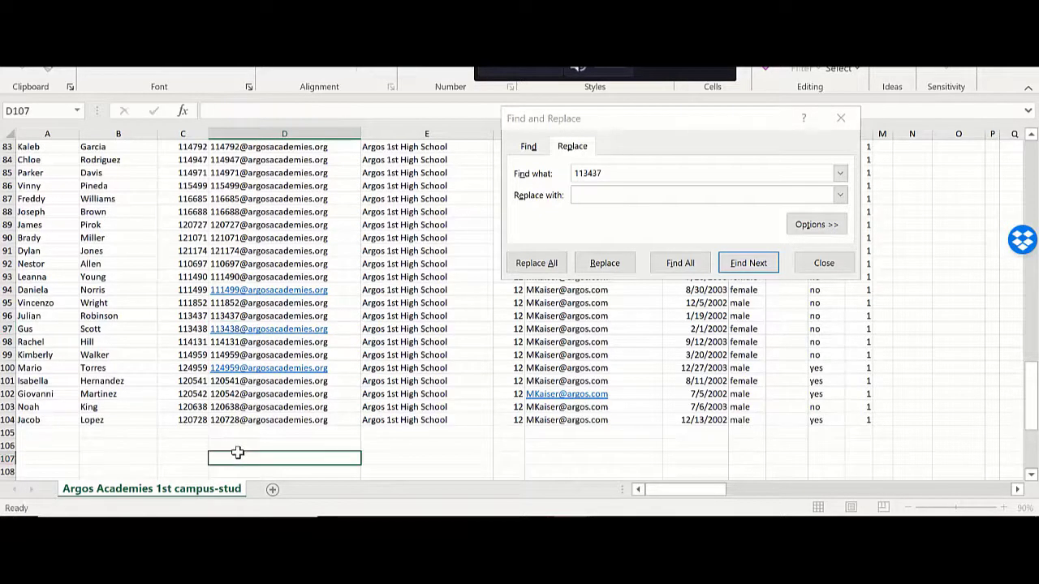
Search again for the formerly duplicated student ID to check for remaining matches, then close Find and Replace.
click(748, 264)
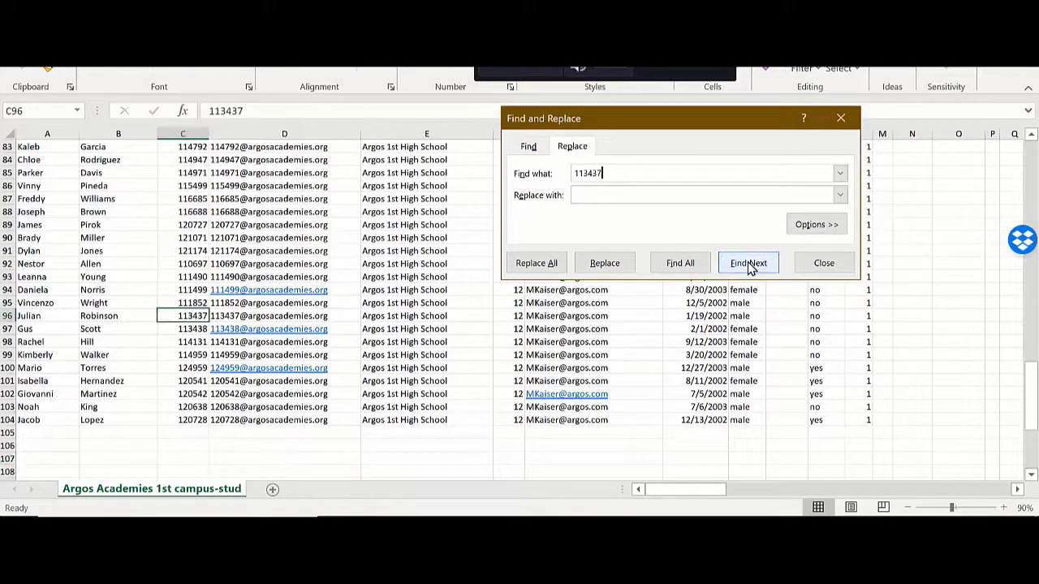
click(749, 264)
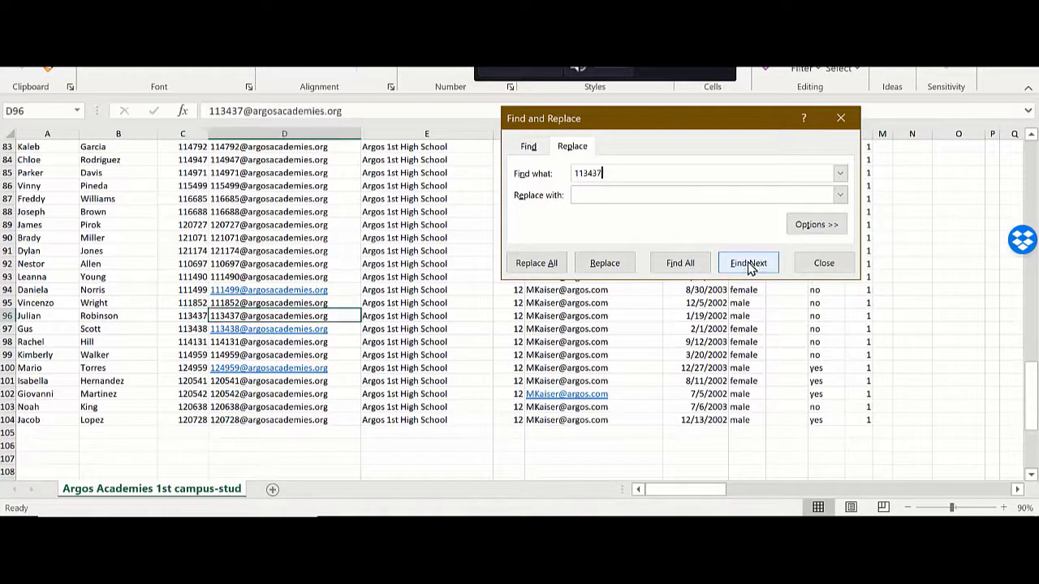
click(825, 272)
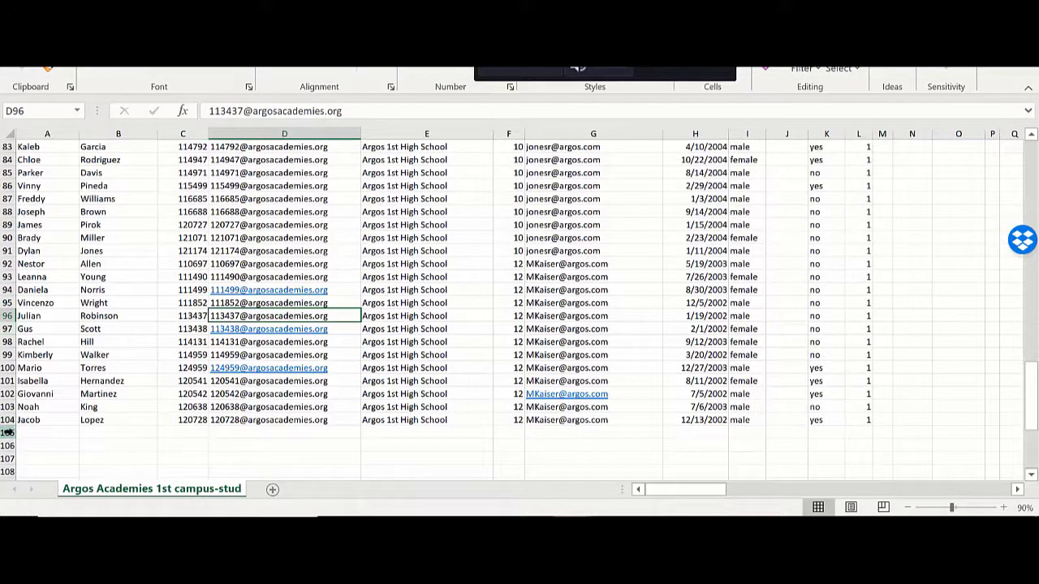
Delete the blank rows 105 through 119 below the last student record, then clear the selection.
mouse_move(6, 433)
mouse_down()
mouse_move(4, 494)
mouse_move(9, 416)
mouse_up()
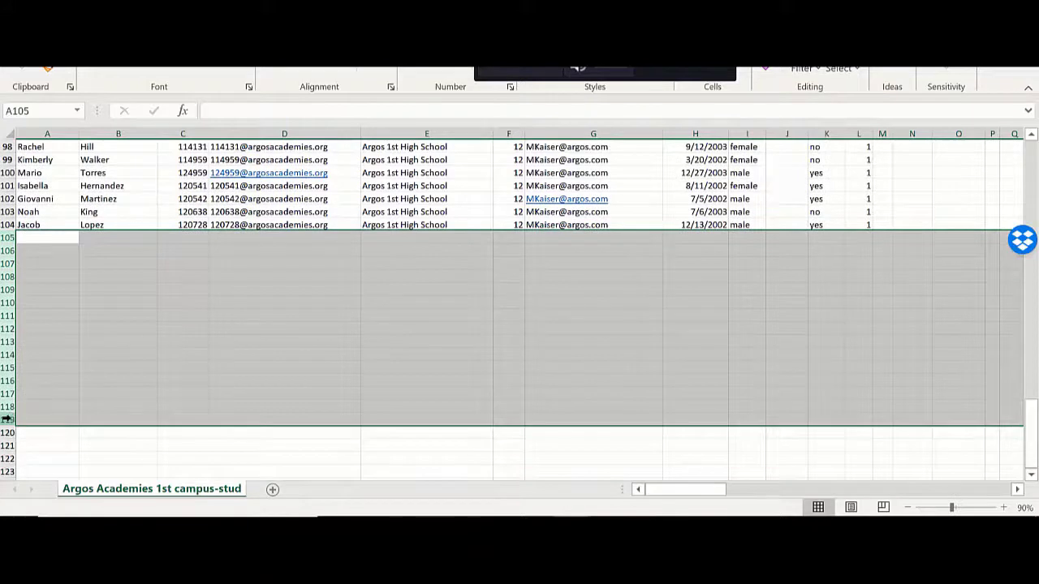
right_click(12, 422)
click(70, 289)
click(69, 290)
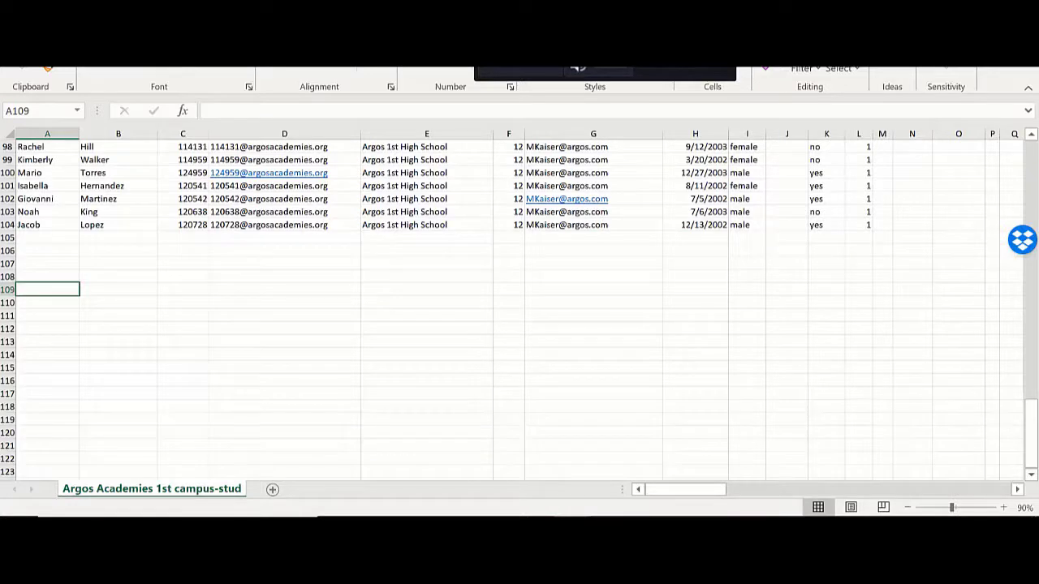
Switch to the BIMAS-2 import page and reselect the corrected Argos Academies 1st campus-students(complete).csv for validation.
click(615, 523)
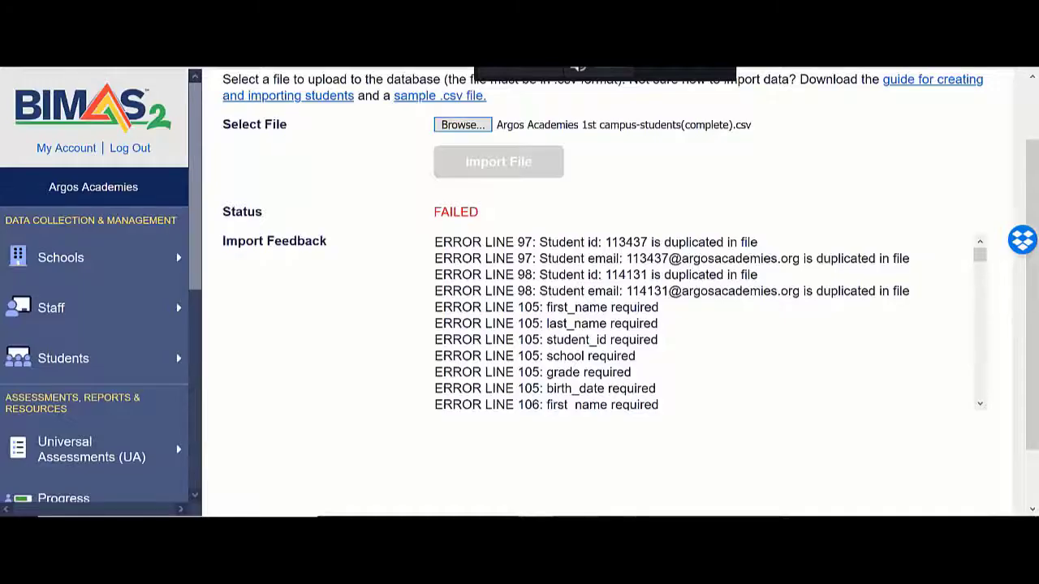
click(461, 128)
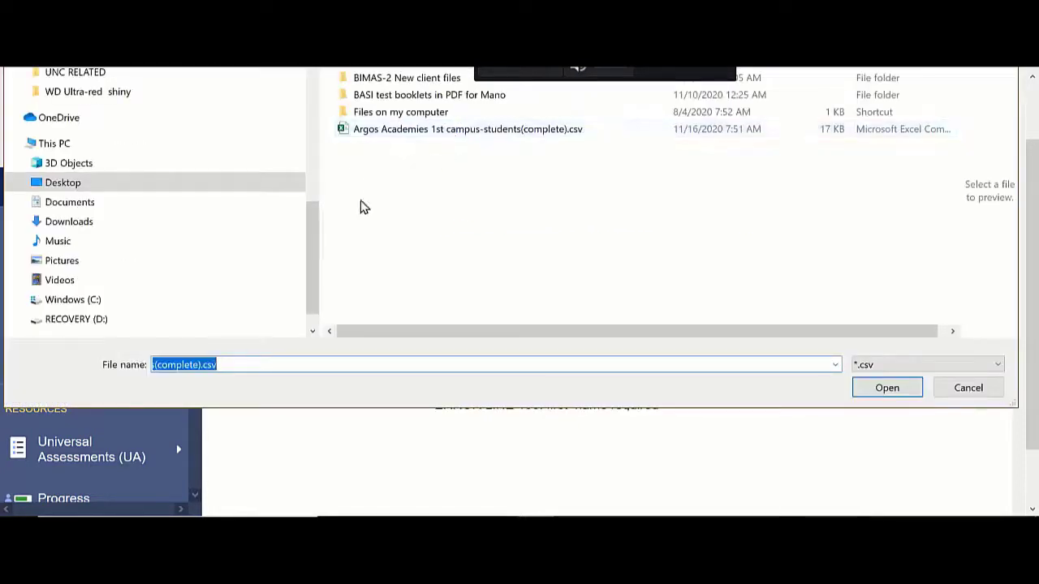
double_click(388, 133)
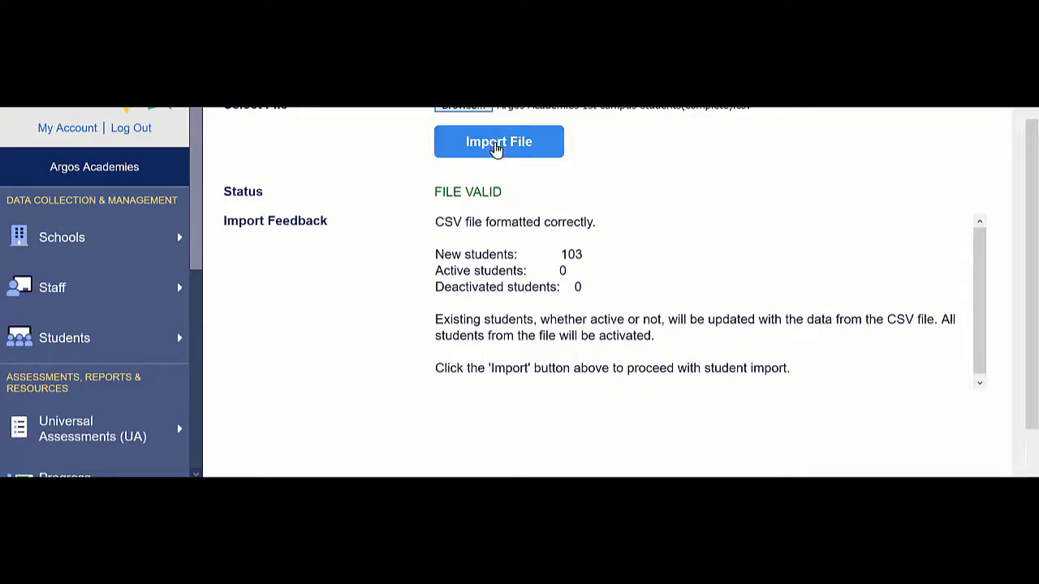
Import the validated student CSV file and open the list of all students.
click(496, 147)
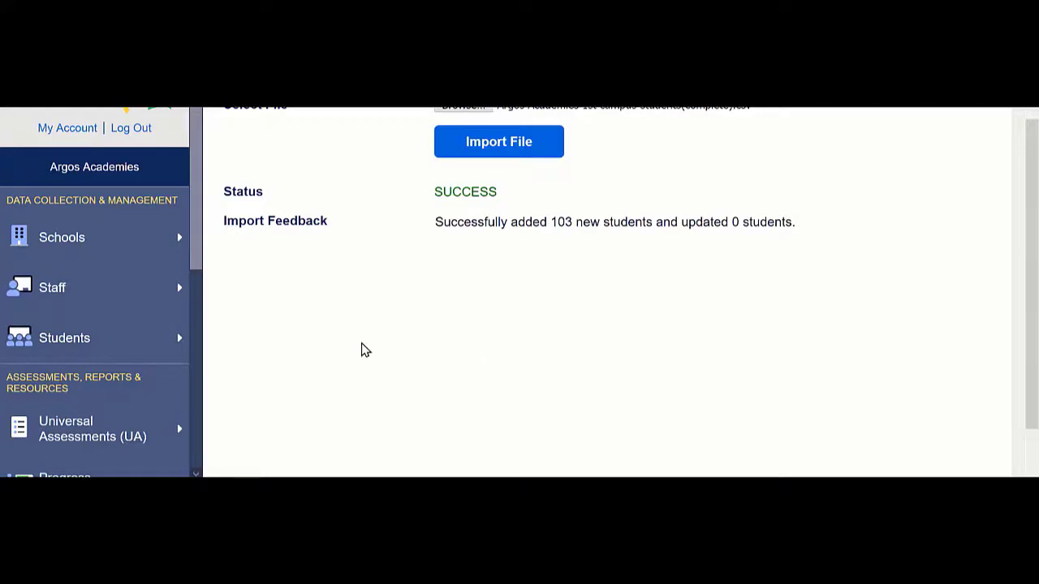
click(63, 343)
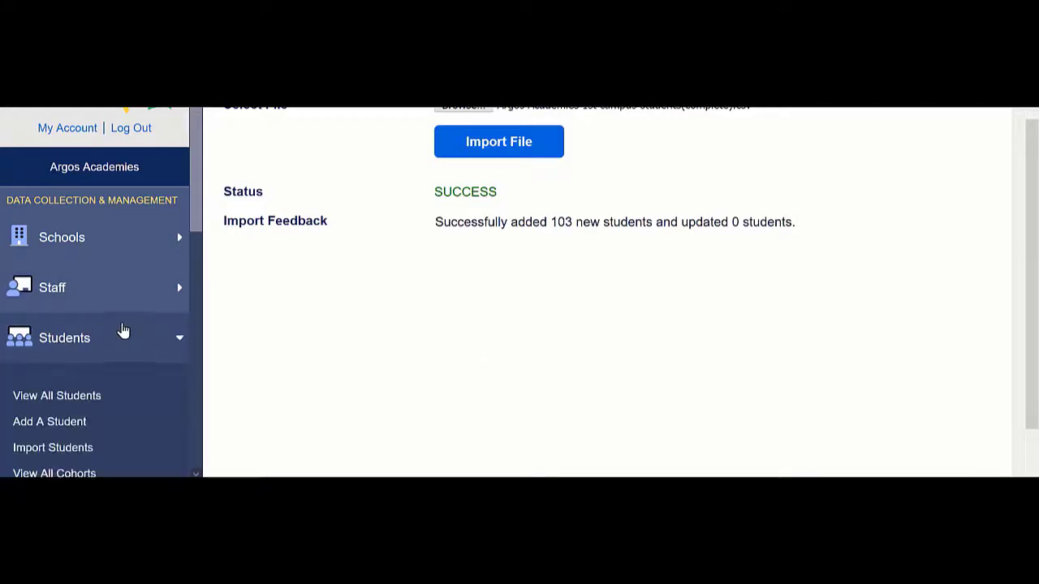
click(56, 396)
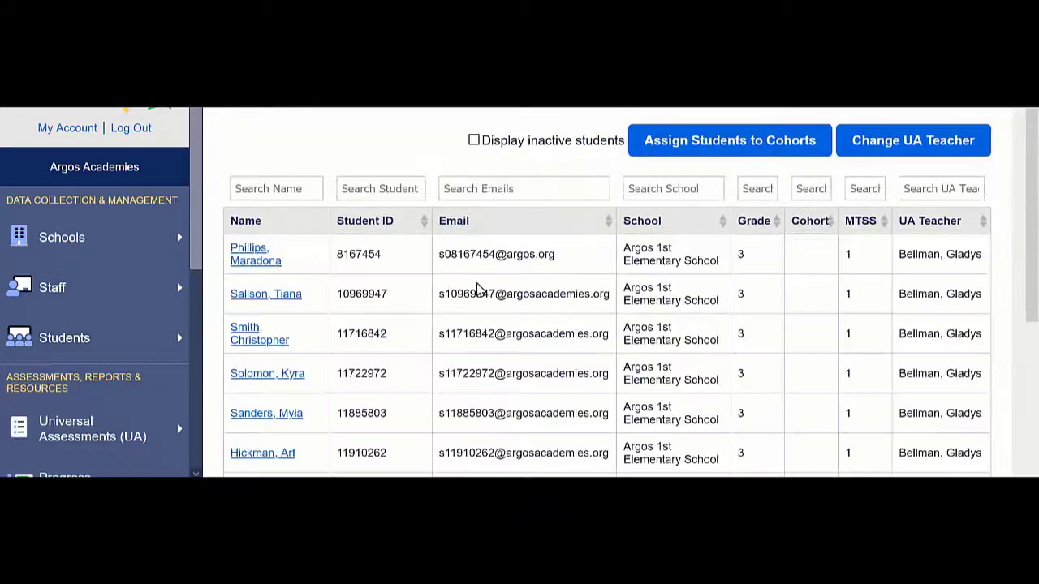
Show 100 entries per page in the student list and look through the imported students' records.
scroll(491, 288, down, 2)
scroll(501, 279, down, 3)
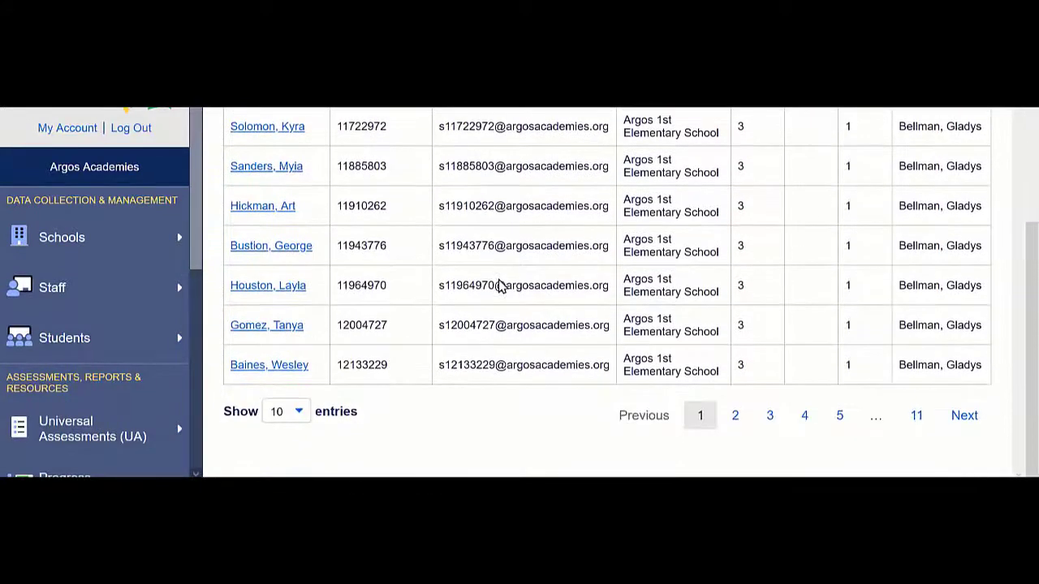
click(300, 414)
click(282, 387)
scroll(565, 251, down, 8)
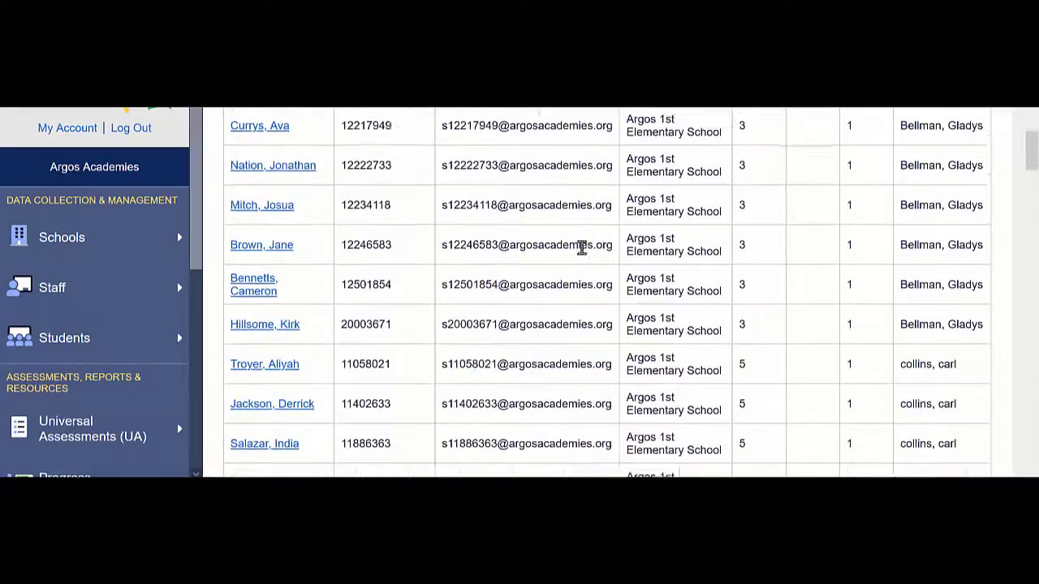
scroll(668, 298, down, 5)
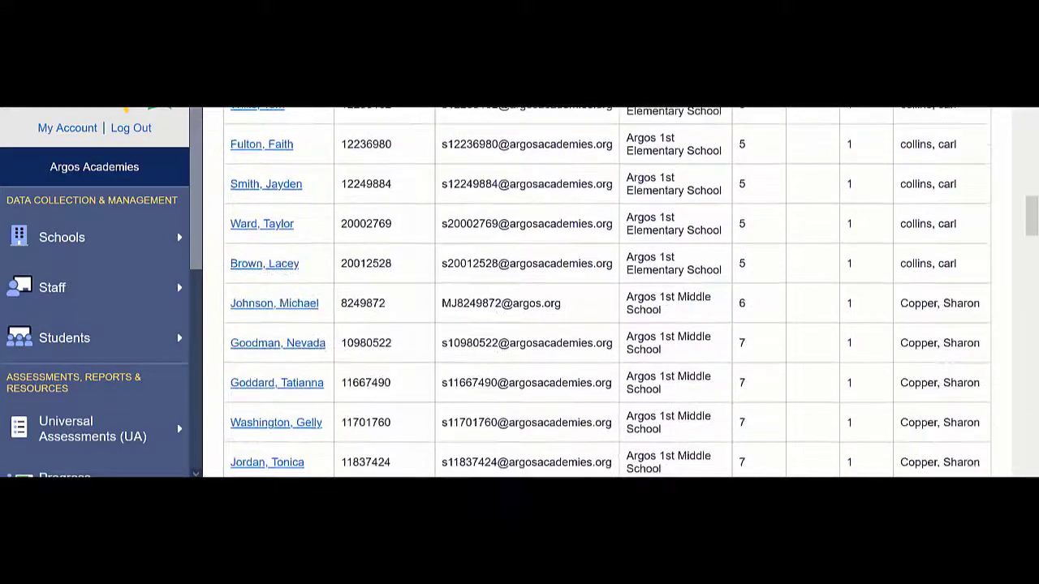
scroll(607, 293, down, 3)
scroll(607, 292, down, 9)
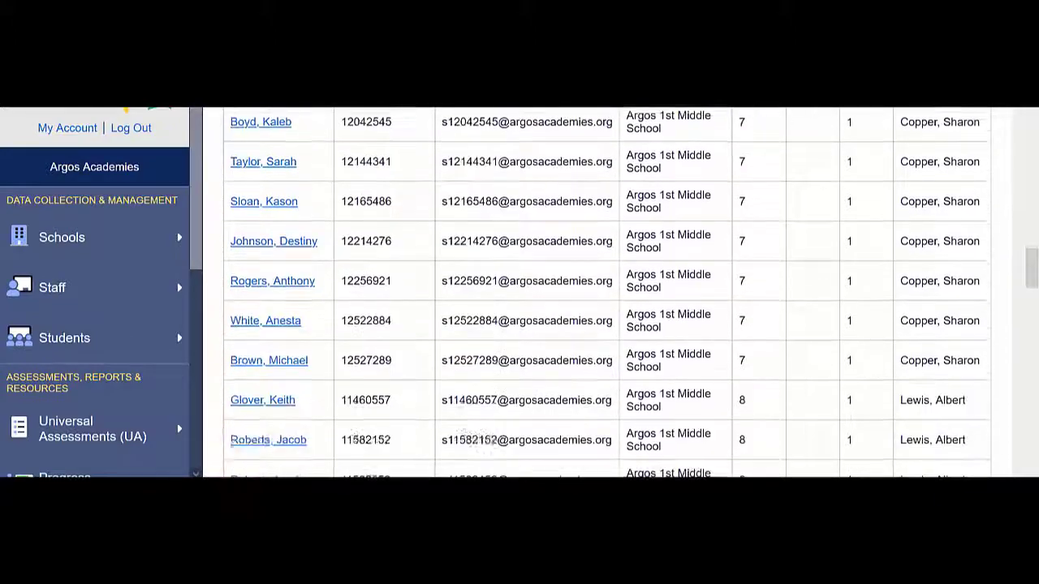
scroll(607, 292, down, 9)
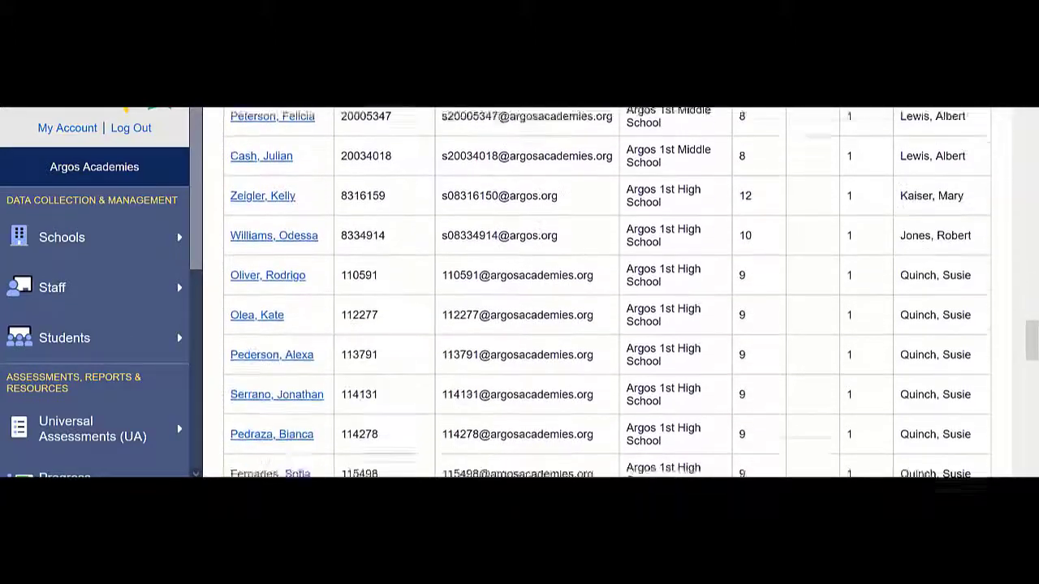
scroll(589, 398, down, 8)
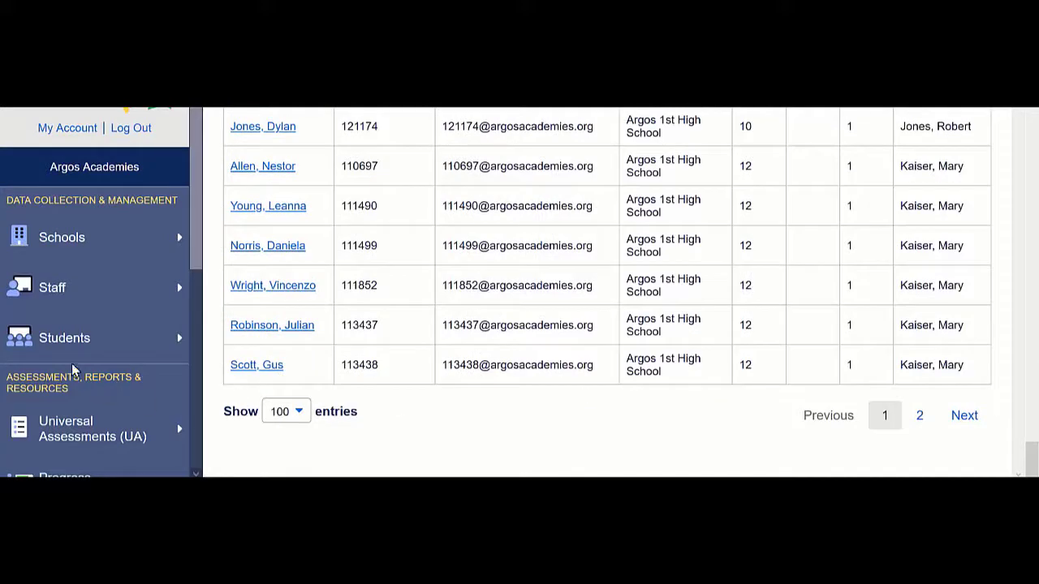
Open the form for adding a single student and examine its student ID number and email fields.
click(57, 339)
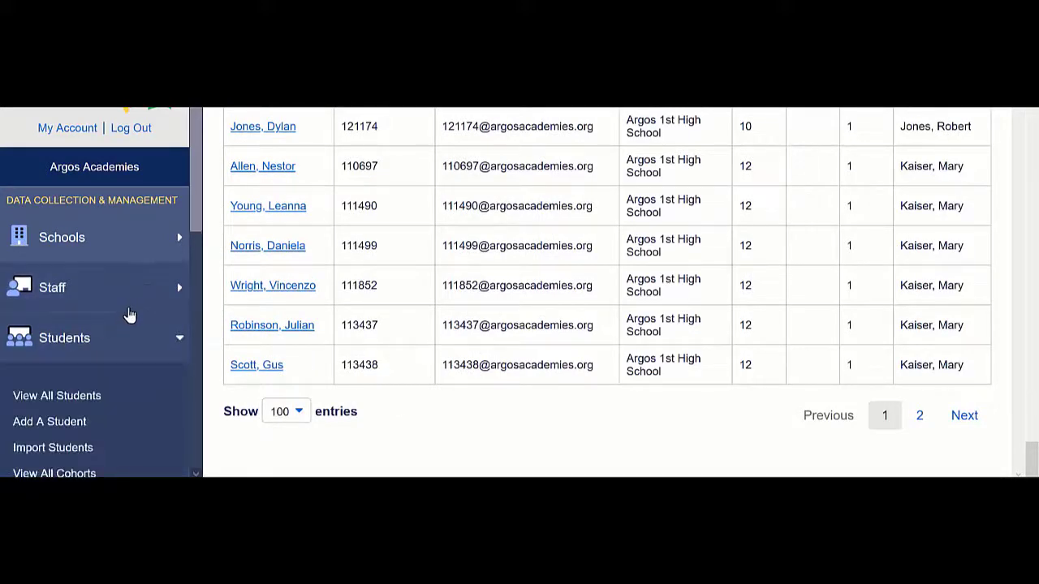
scroll(129, 316, down, 2)
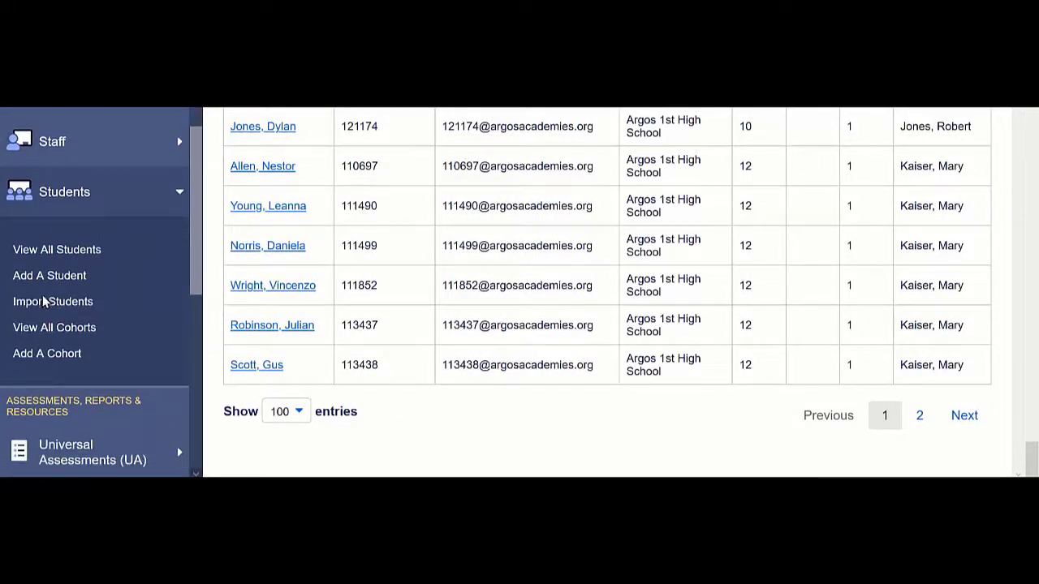
click(43, 280)
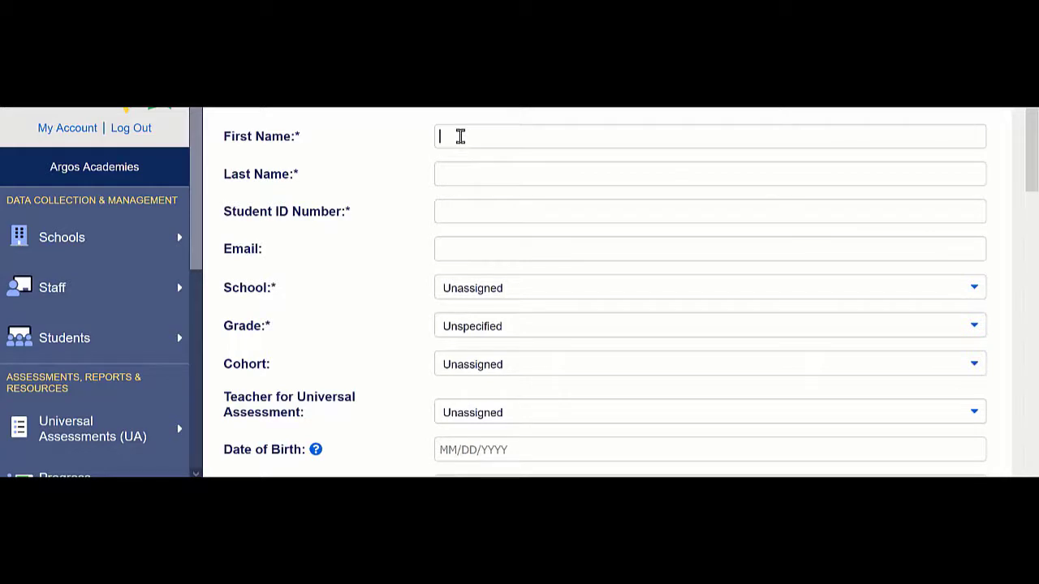
click(471, 212)
click(480, 251)
scroll(535, 236, down, 2)
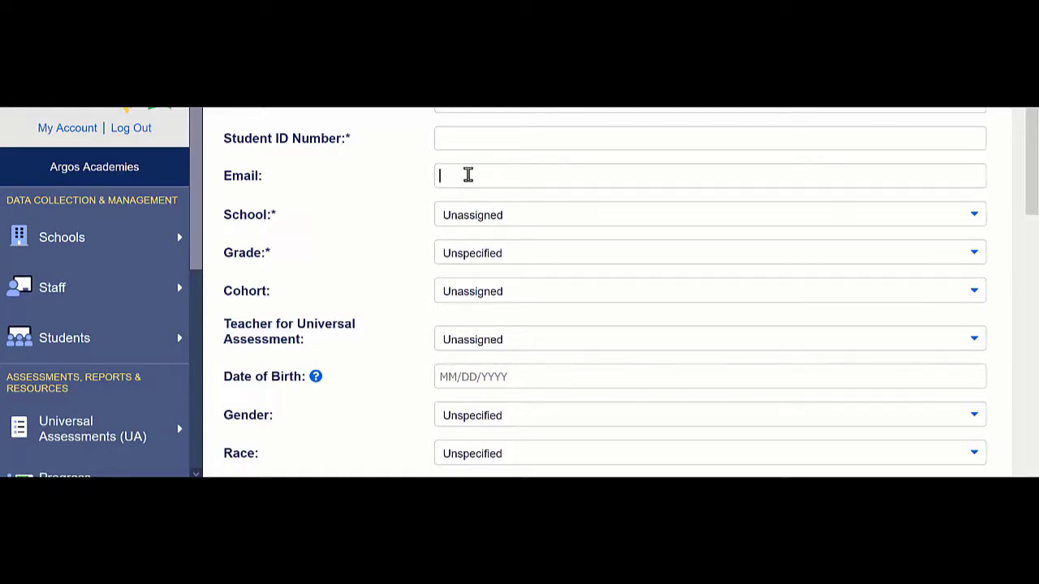
Examine the available choices for School, Grade, Cohort and Teacher for Universal Assessment without selecting any.
click(533, 215)
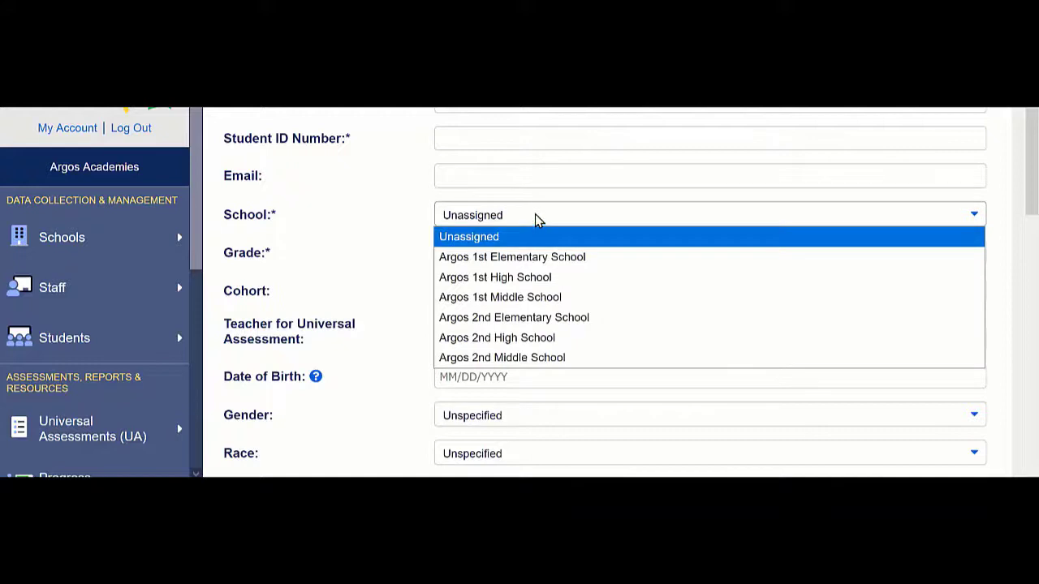
click(531, 217)
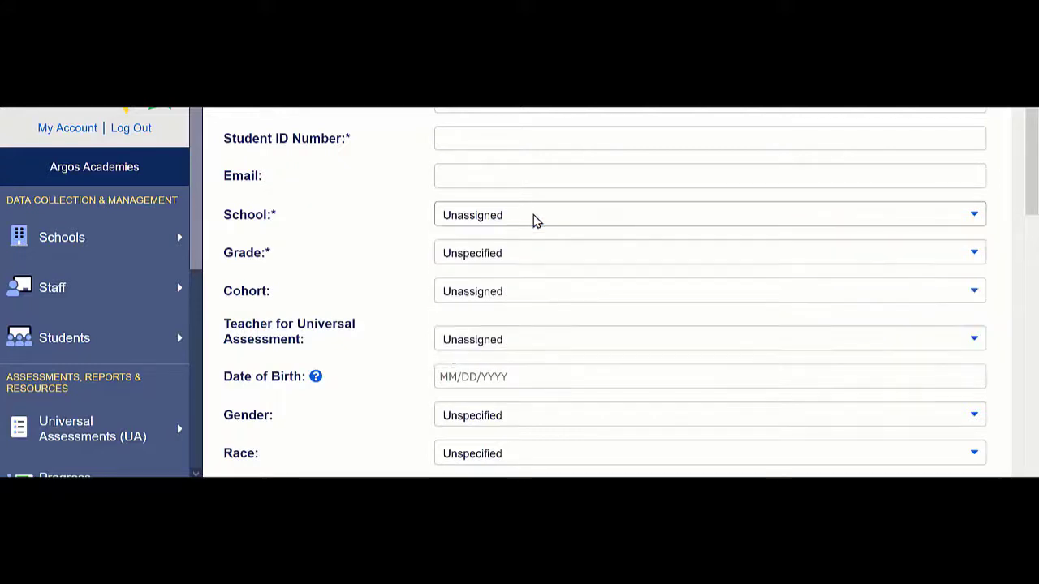
scroll(529, 217, down, 1)
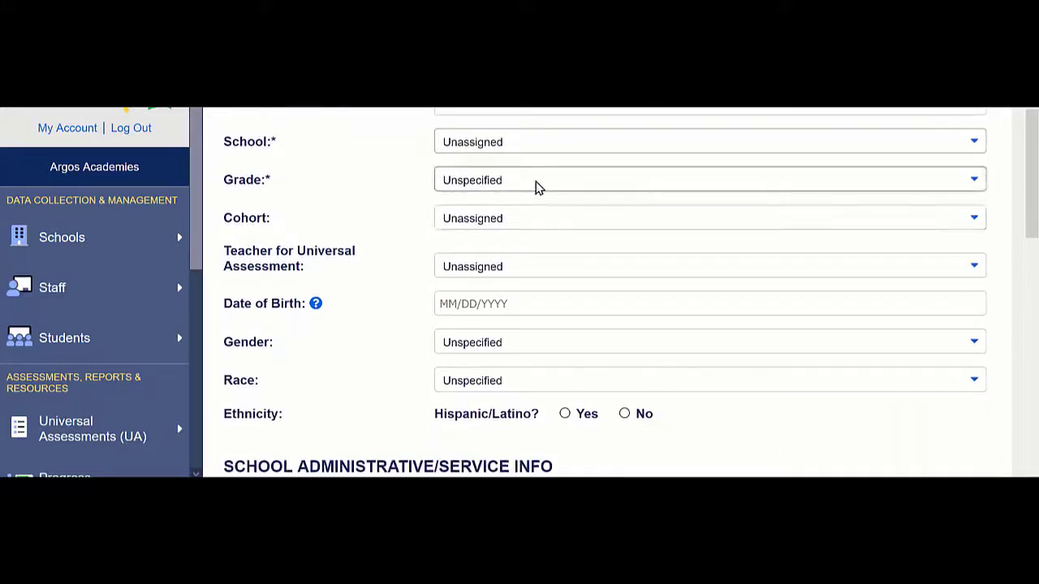
click(535, 183)
click(536, 184)
click(527, 221)
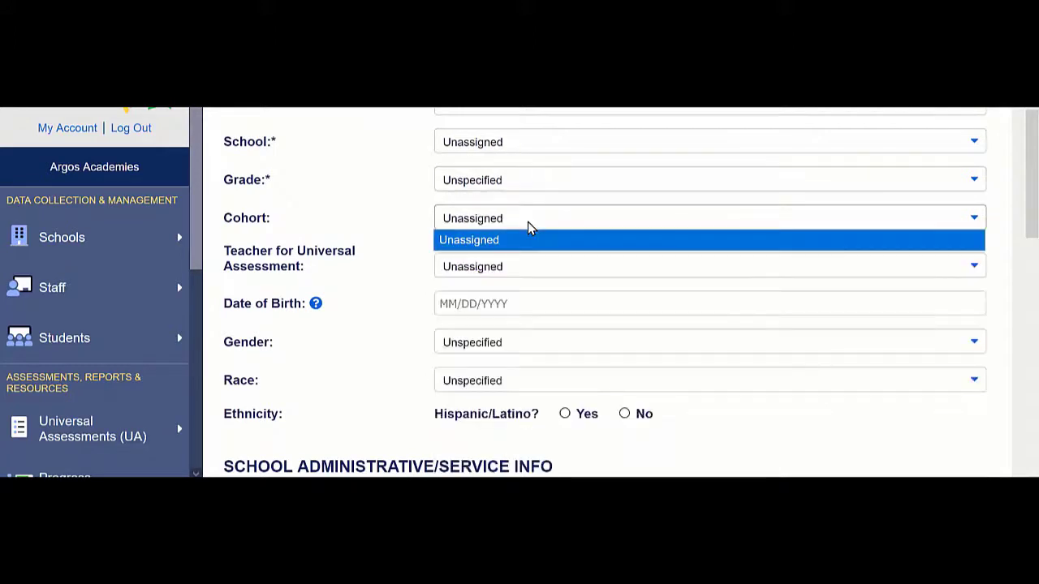
click(527, 221)
click(495, 267)
click(494, 270)
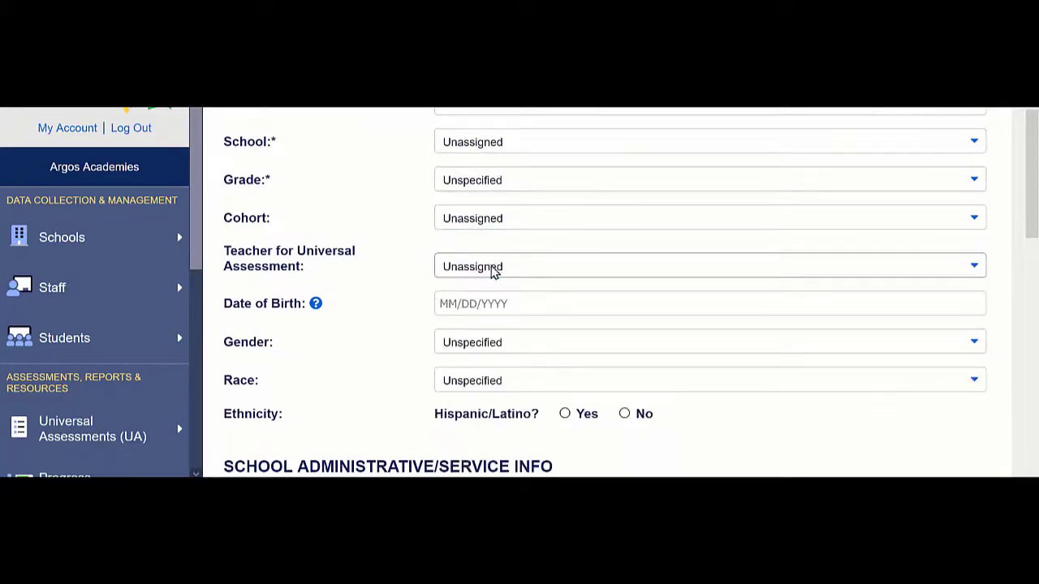
click(488, 271)
click(488, 270)
click(488, 270)
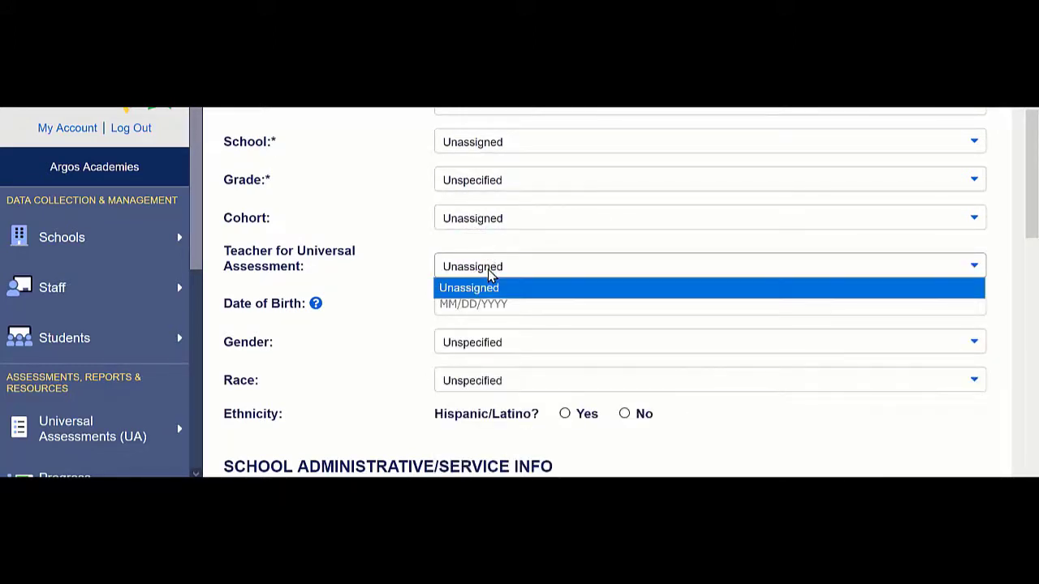
click(484, 267)
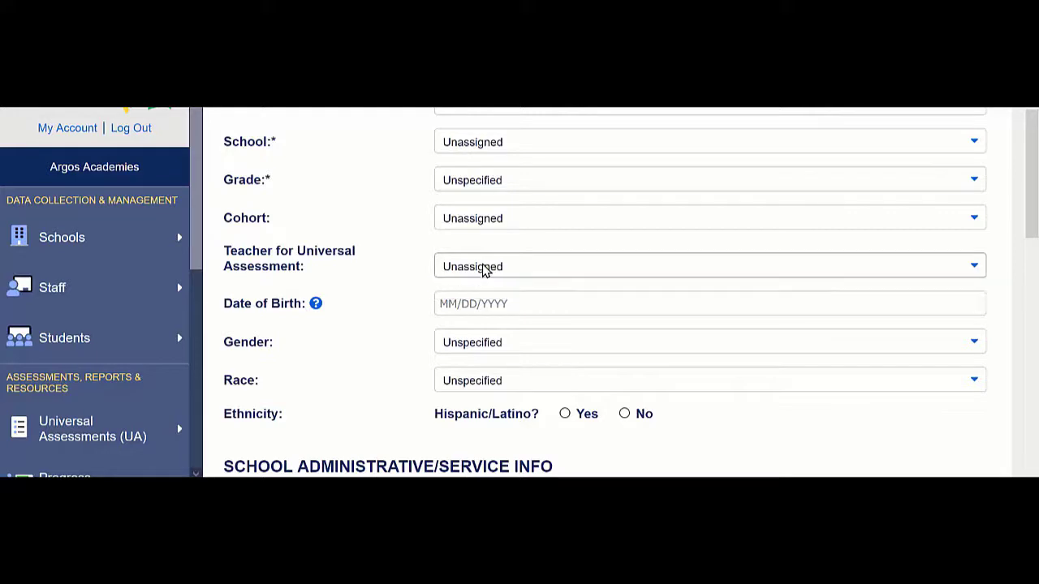
Set the student's school to Argos 1st Elementary School and view the teachers offered for Universal Assessment.
click(500, 143)
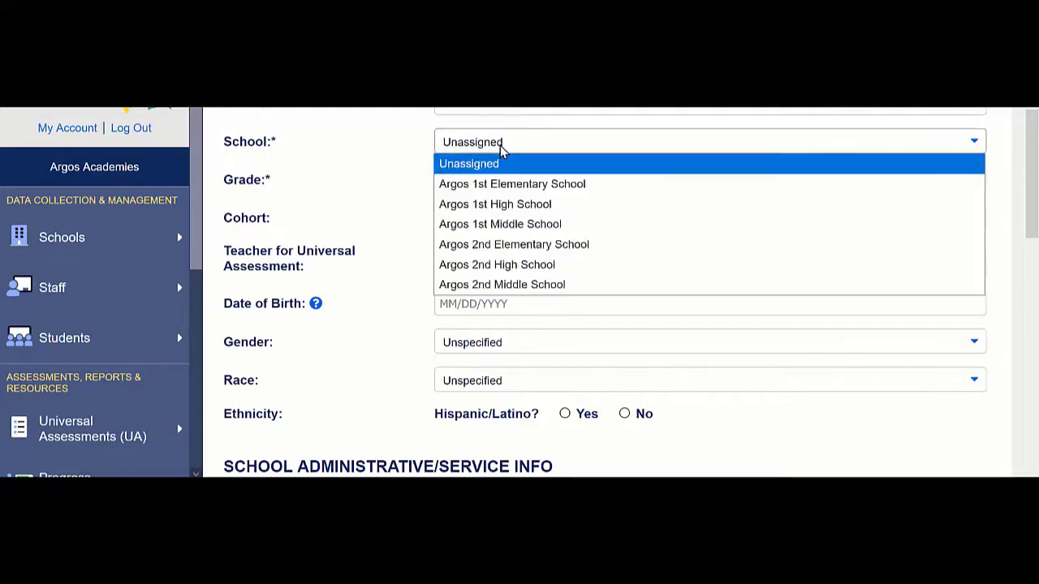
click(509, 185)
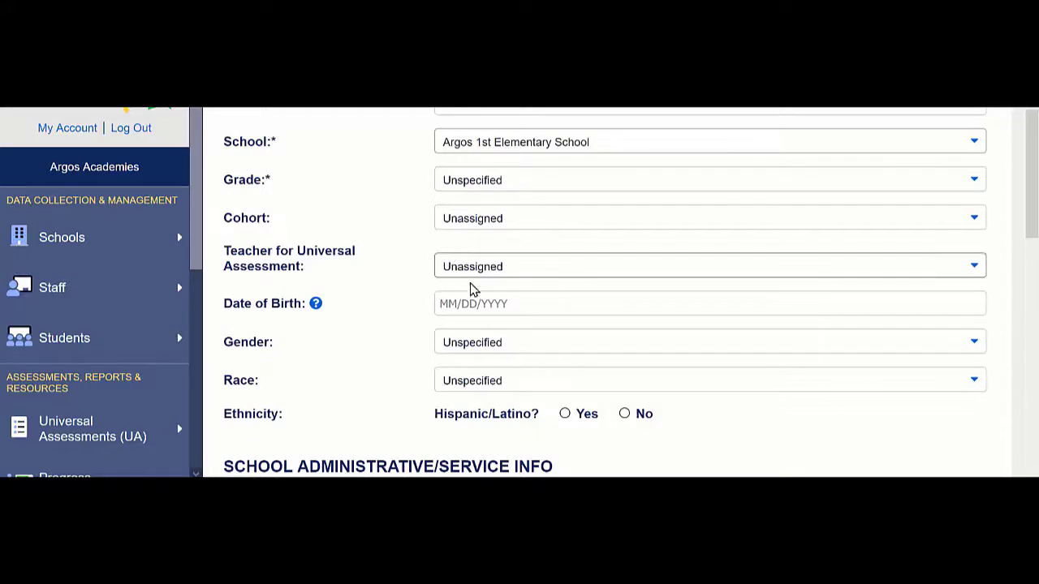
click(482, 266)
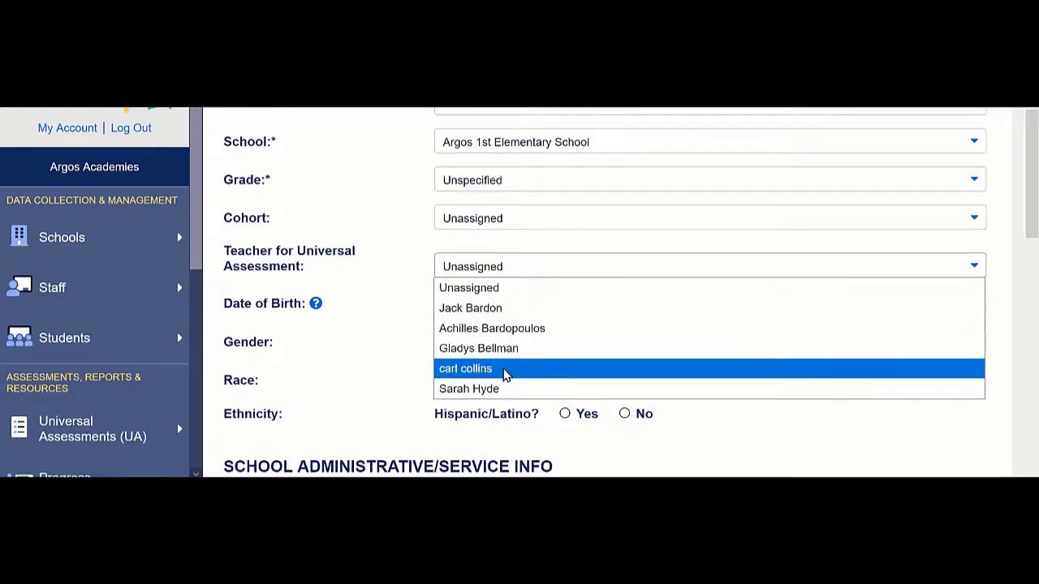
click(387, 284)
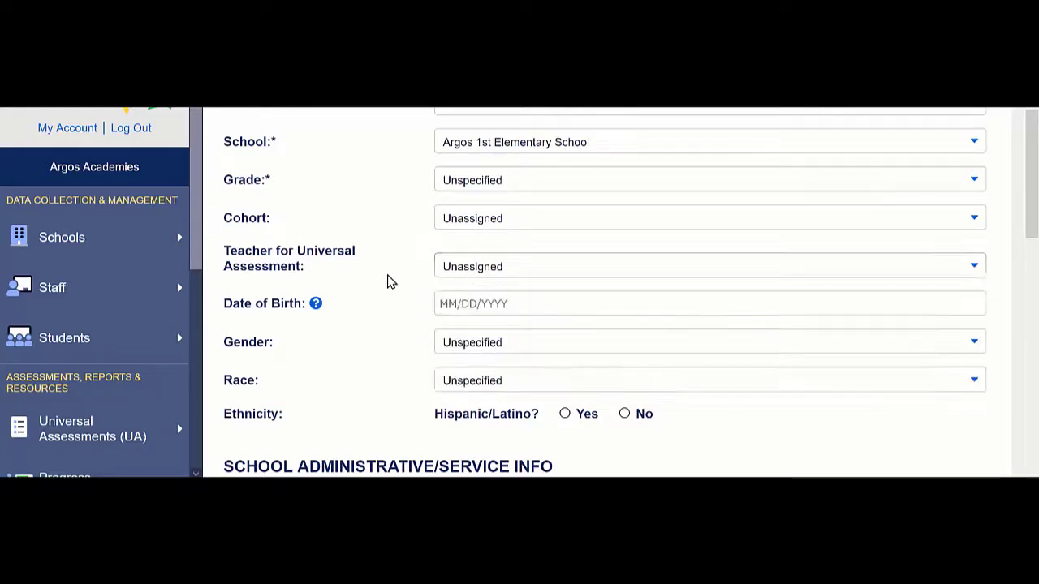
Look through the School Administrative/Service Info fields and add a new parent/guardian section to the student form.
scroll(388, 278, down, 1)
scroll(388, 278, down, 5)
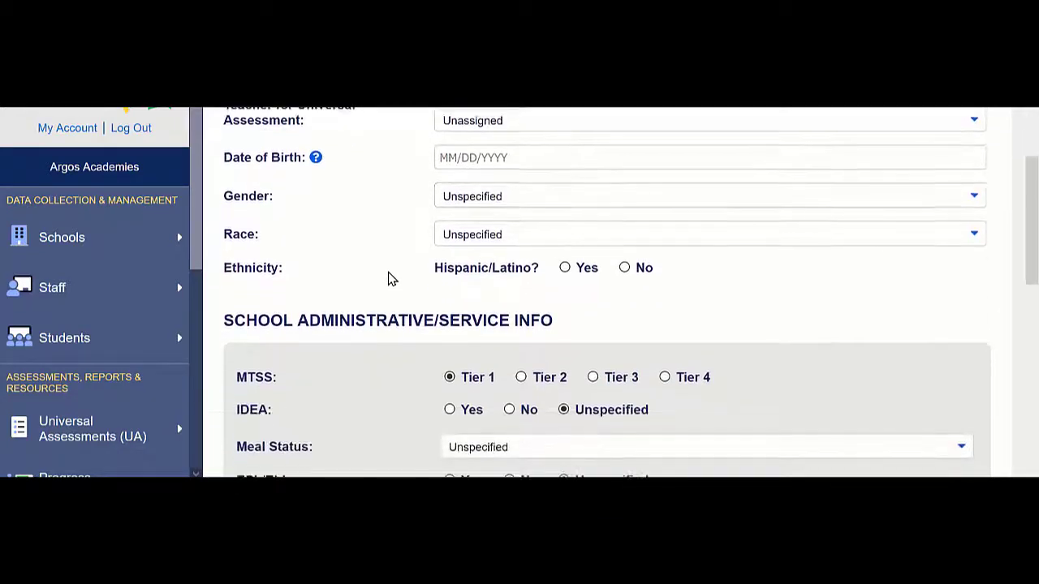
scroll(379, 238, down, 4)
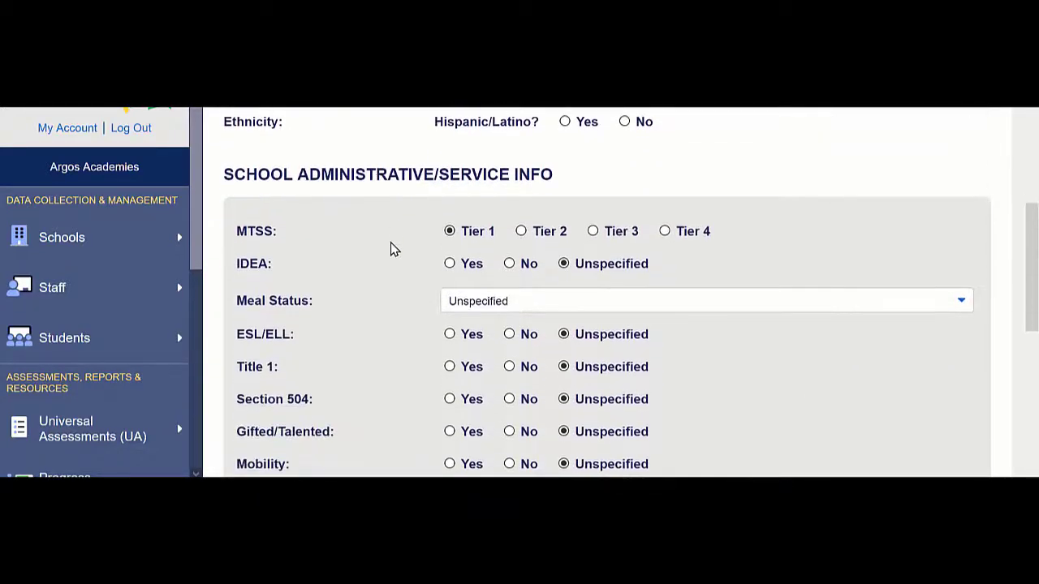
scroll(395, 249, down, 2)
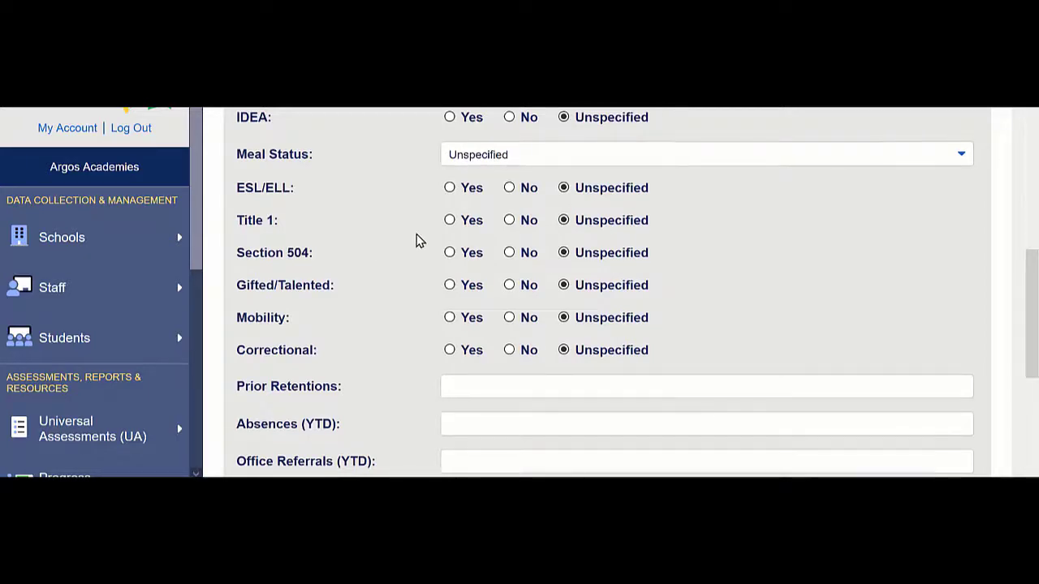
scroll(417, 239, down, 2)
scroll(417, 237, down, 2)
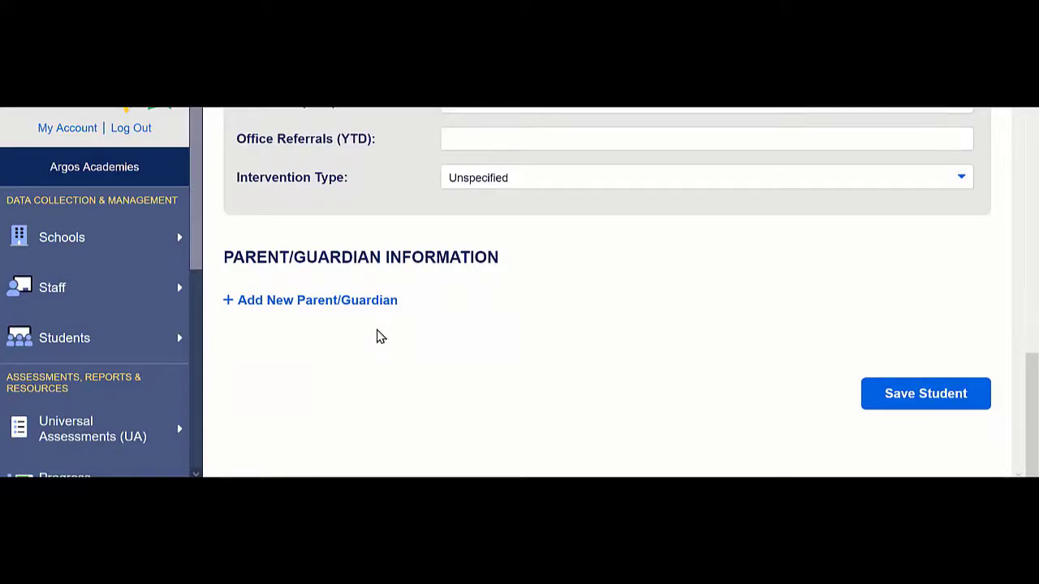
click(229, 303)
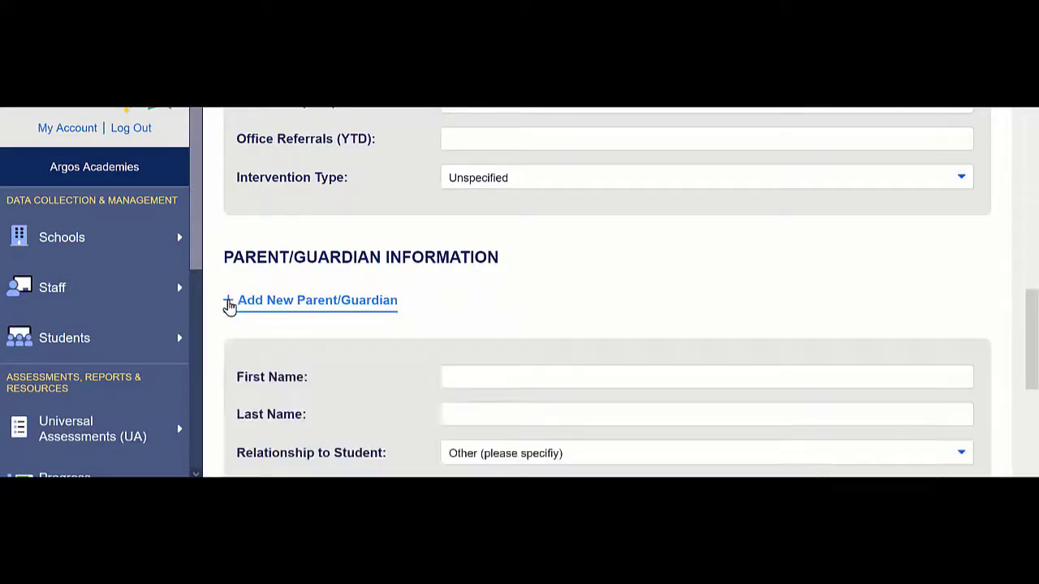
scroll(436, 294, down, 2)
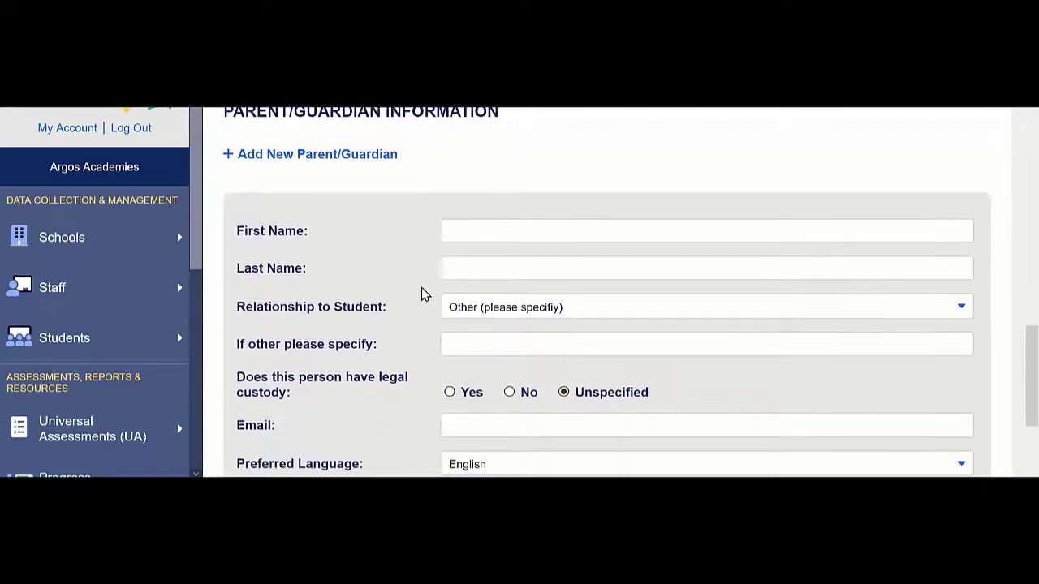
scroll(406, 243, down, 1)
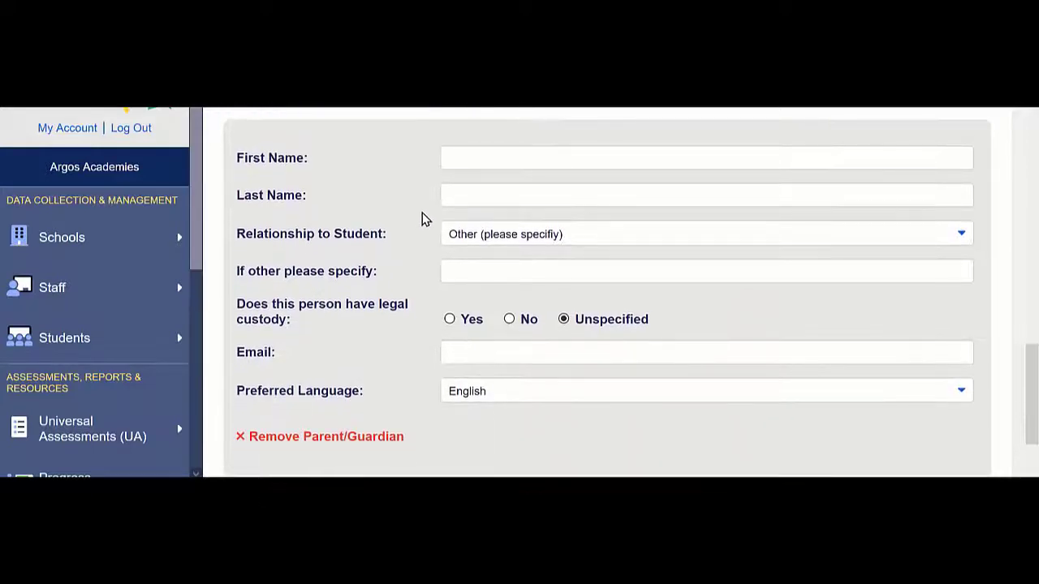
Review the parent/guardian's relationship options and set legal custody to Yes.
click(485, 236)
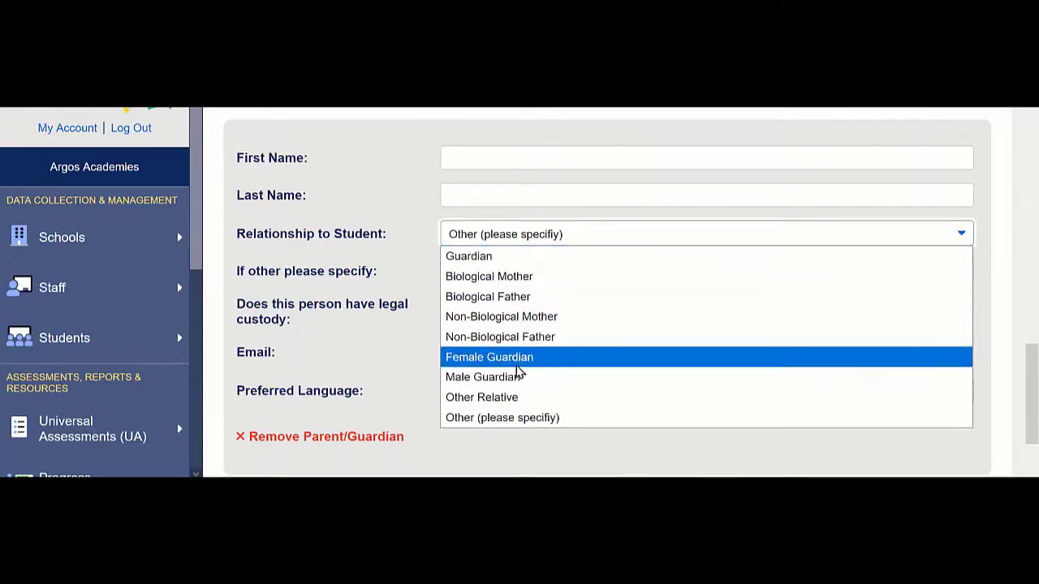
click(505, 236)
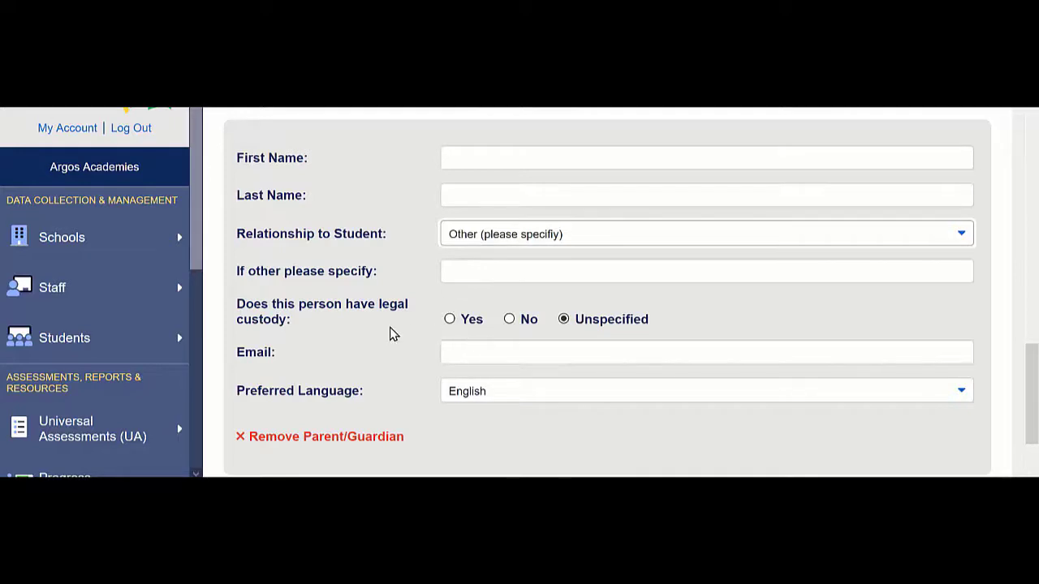
click(449, 319)
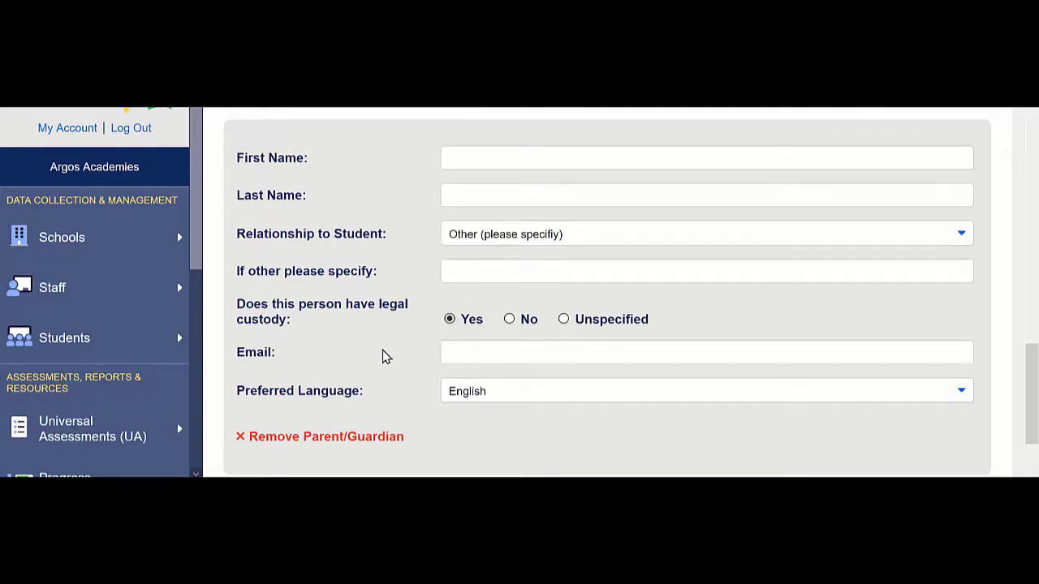
scroll(431, 325, down, 1)
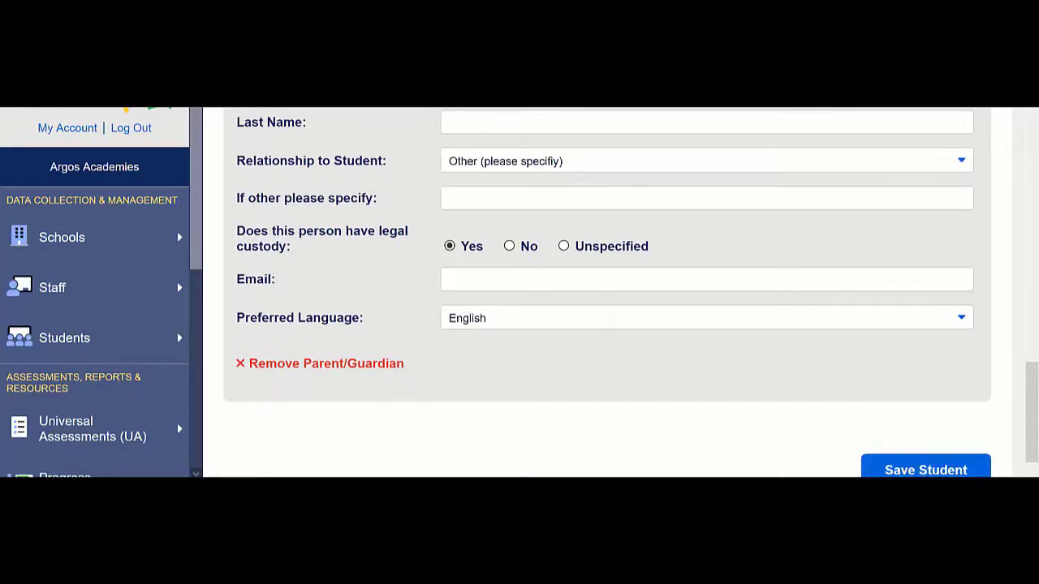
scroll(703, 462, up, 10)
scroll(710, 439, up, 7)
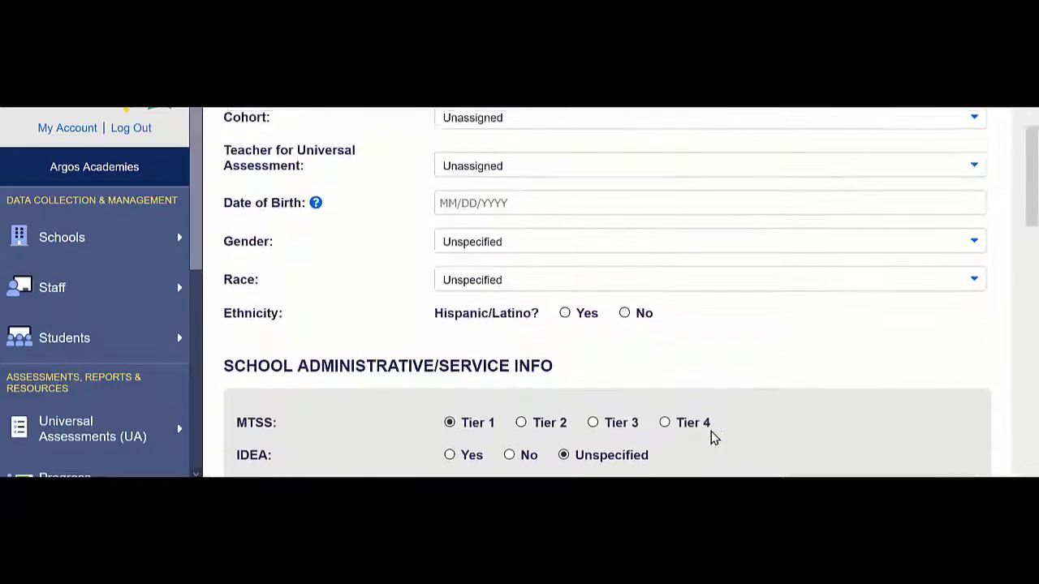